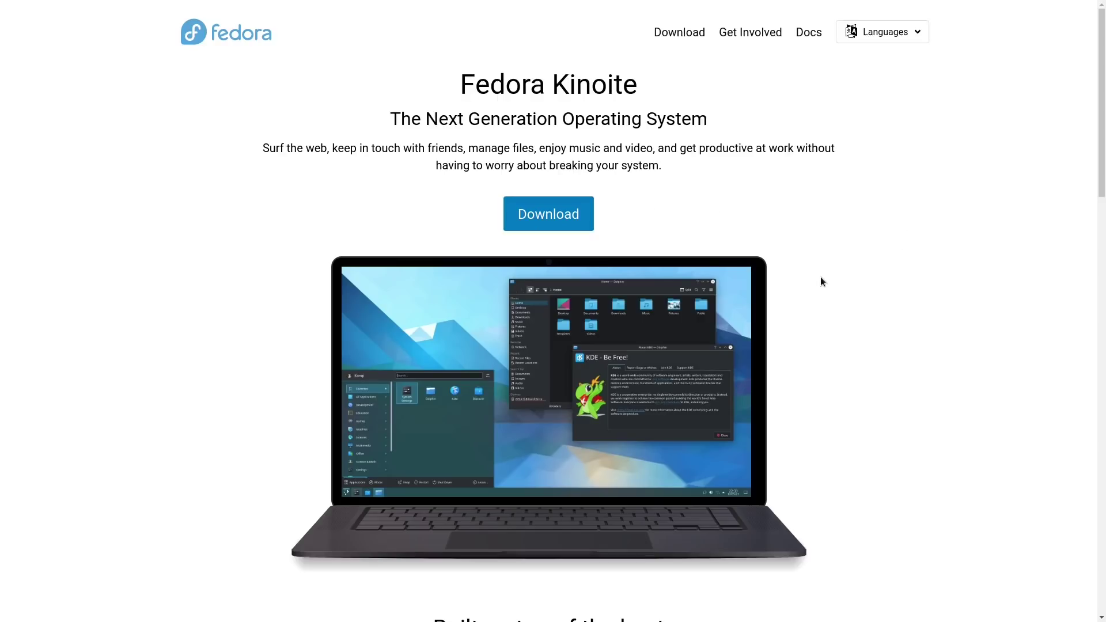
scroll(821, 281, "down", 10)
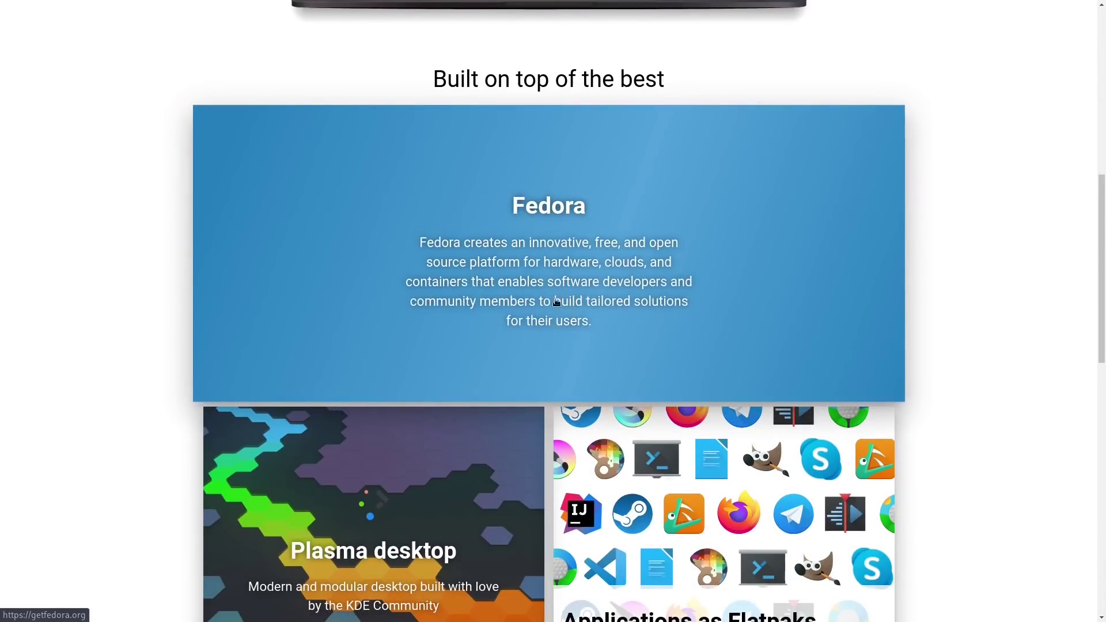
scroll(557, 304, "down", 3)
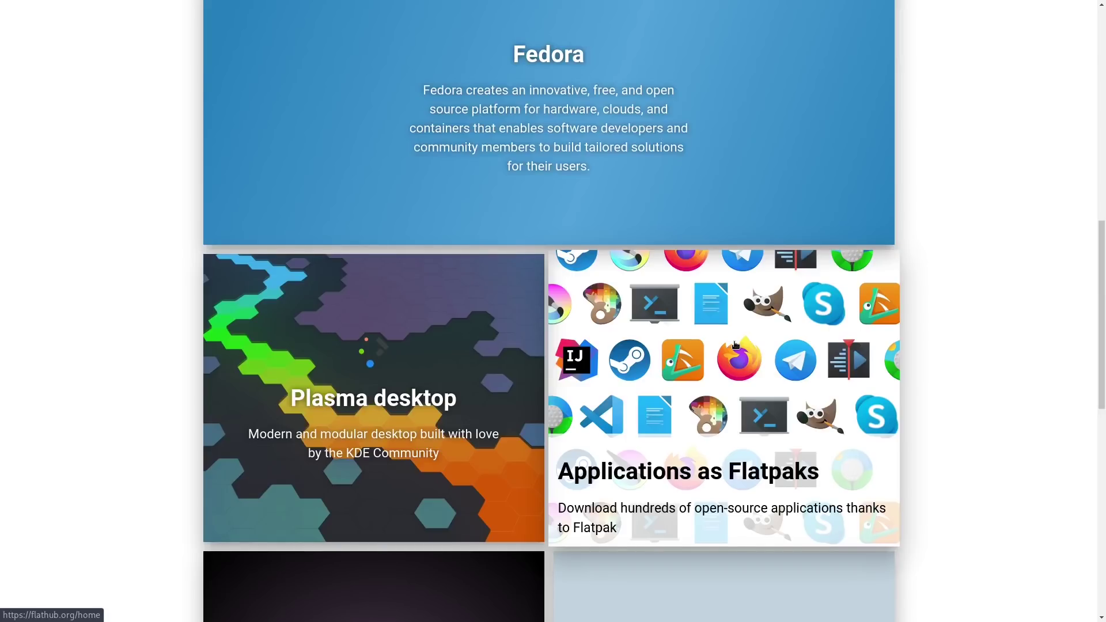
scroll(734, 344, "down", 5)
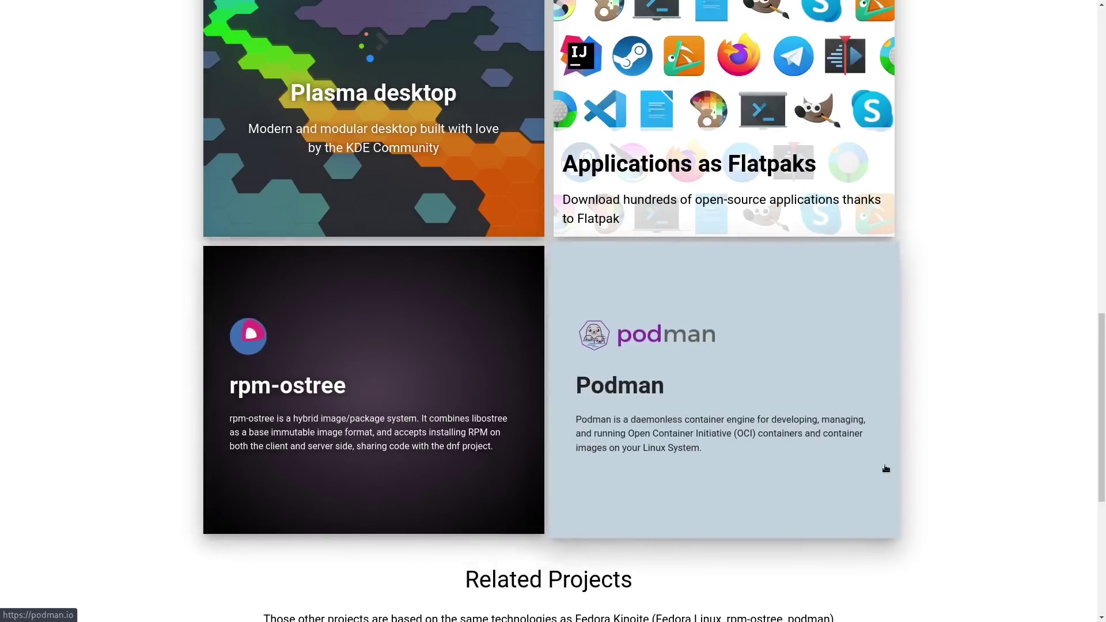
scroll(884, 466, "down", 2)
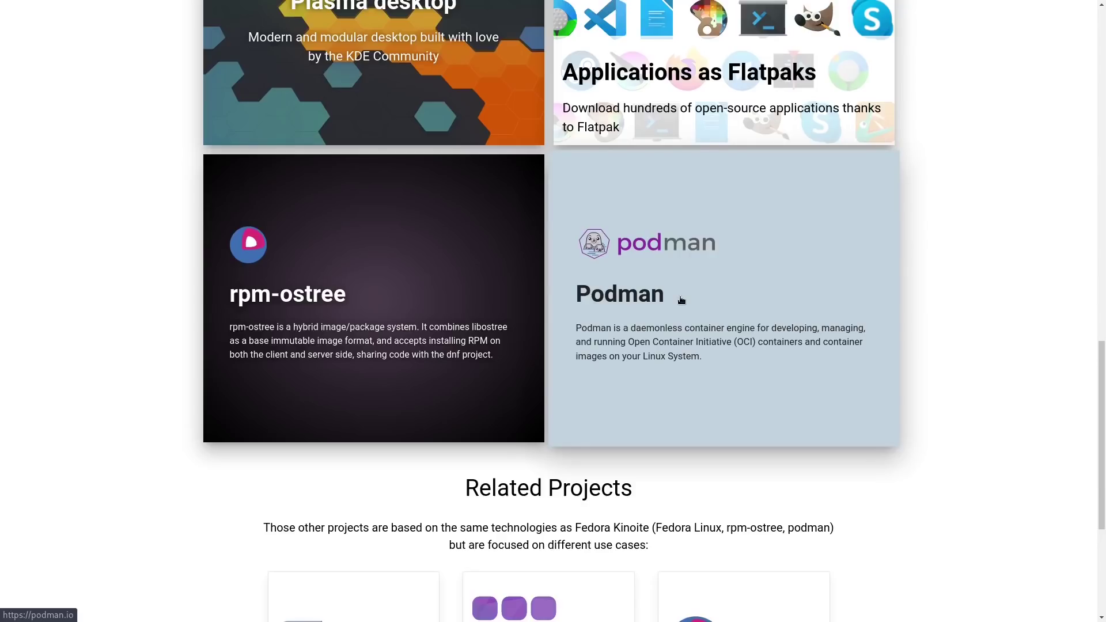
scroll(681, 300, "down", 5)
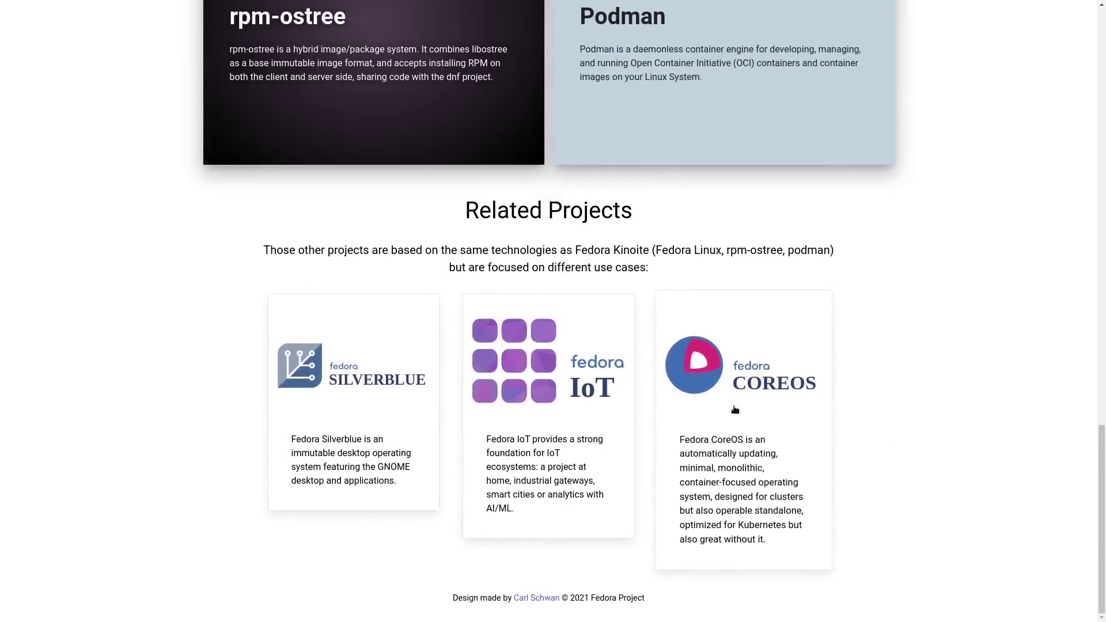
key("Home")
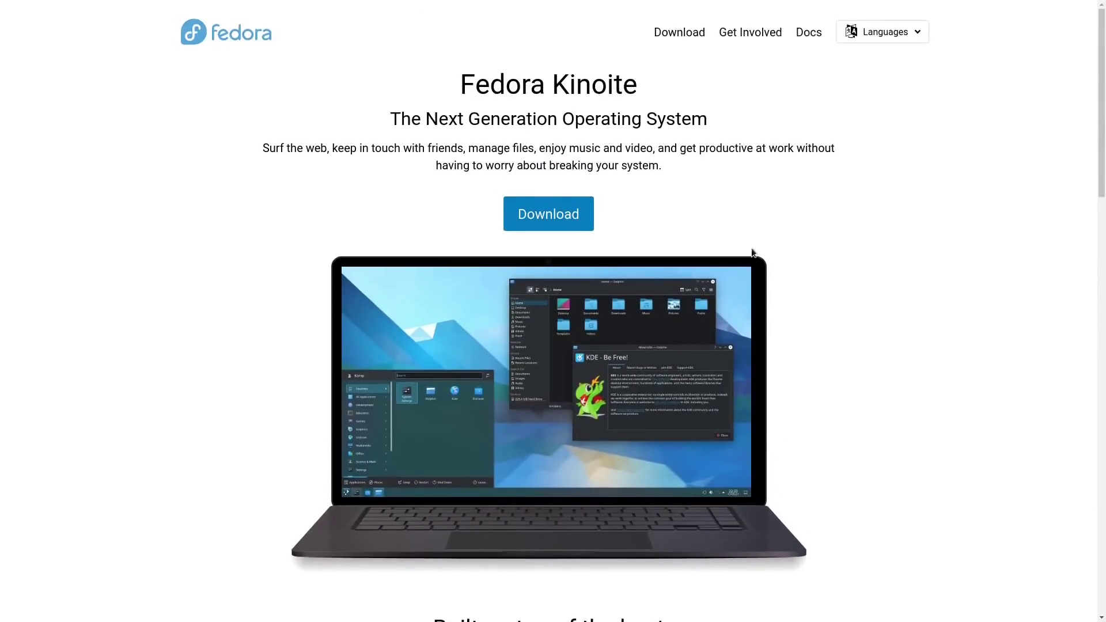
Browse the Kinoite Download page, then go to the Get Involved page
left_click(666, 33)
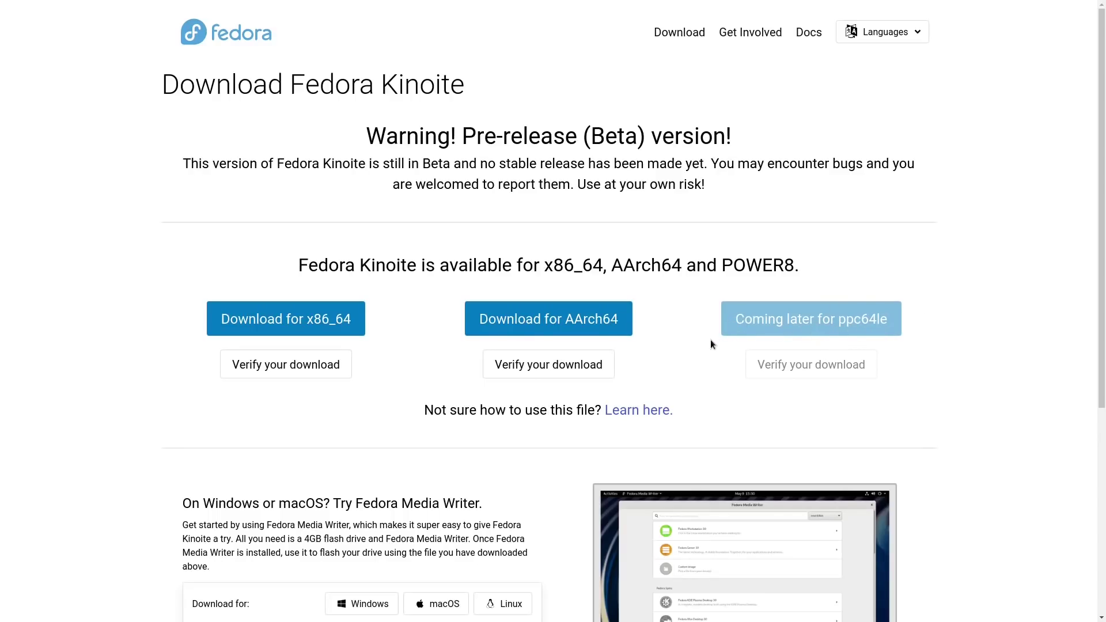
left_click(743, 33)
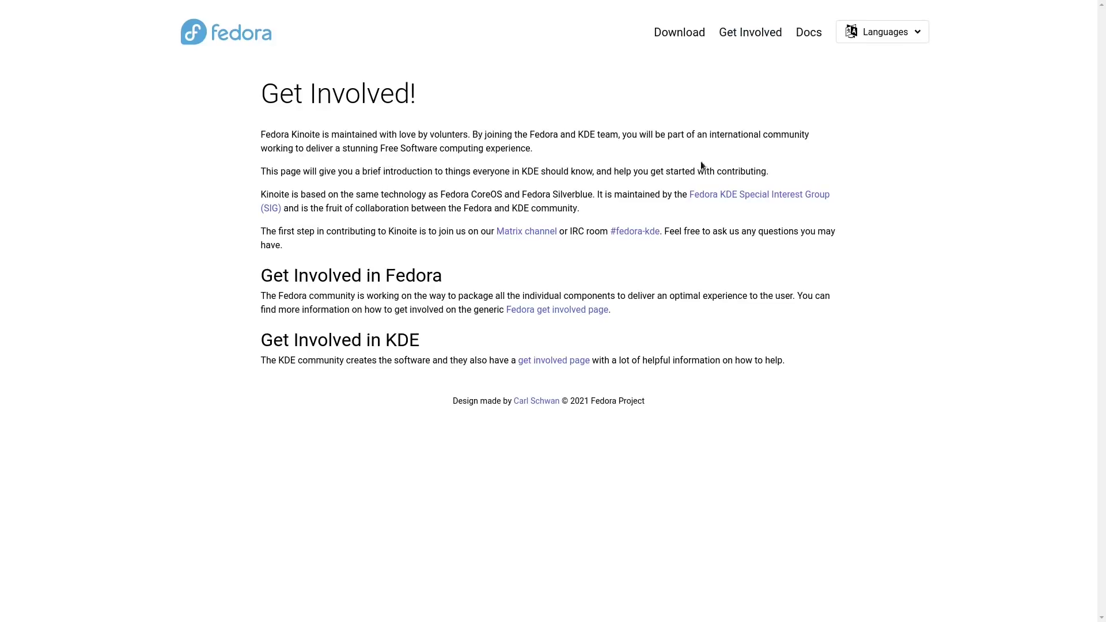
Open the Docs link and scroll through the Fedora Kinoite User Guide introduction
left_click(808, 34)
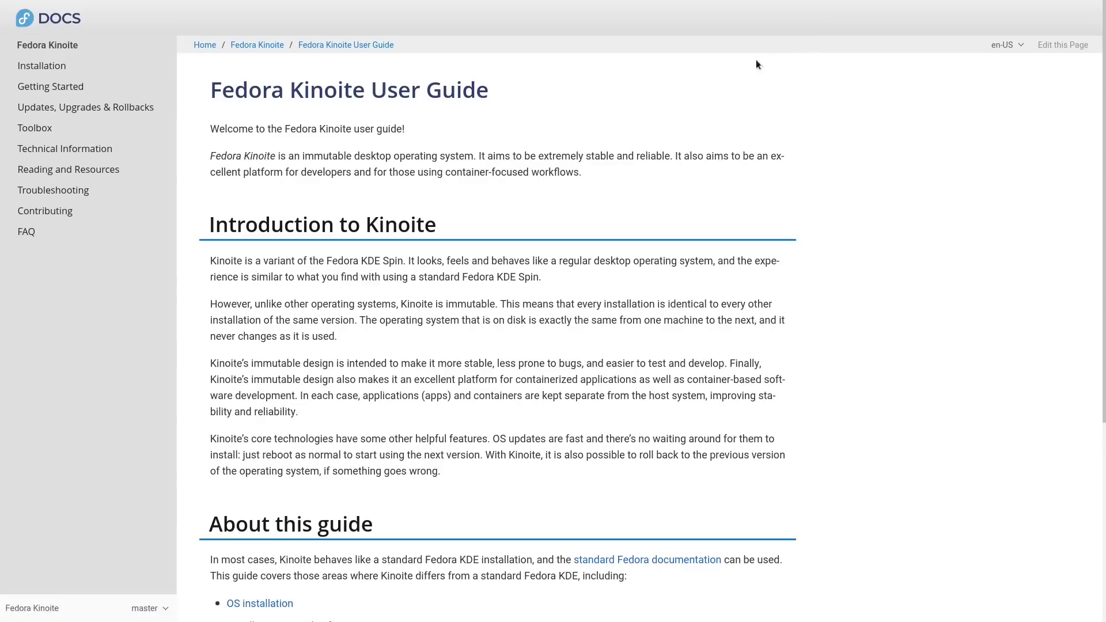
scroll(516, 318, "down", 2)
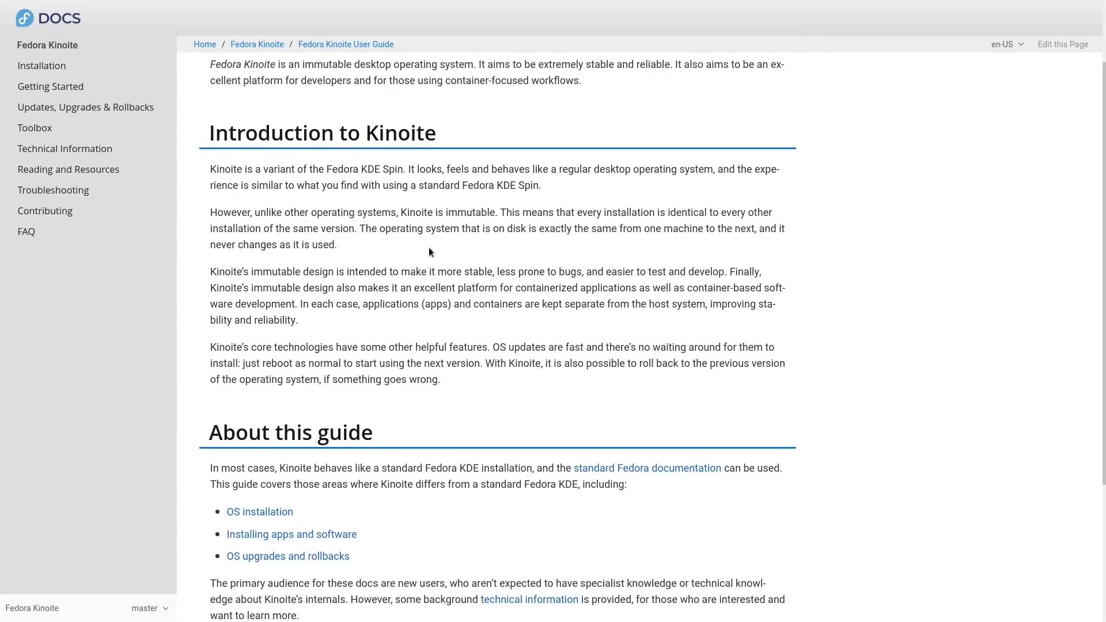
scroll(429, 249, "up", 1)
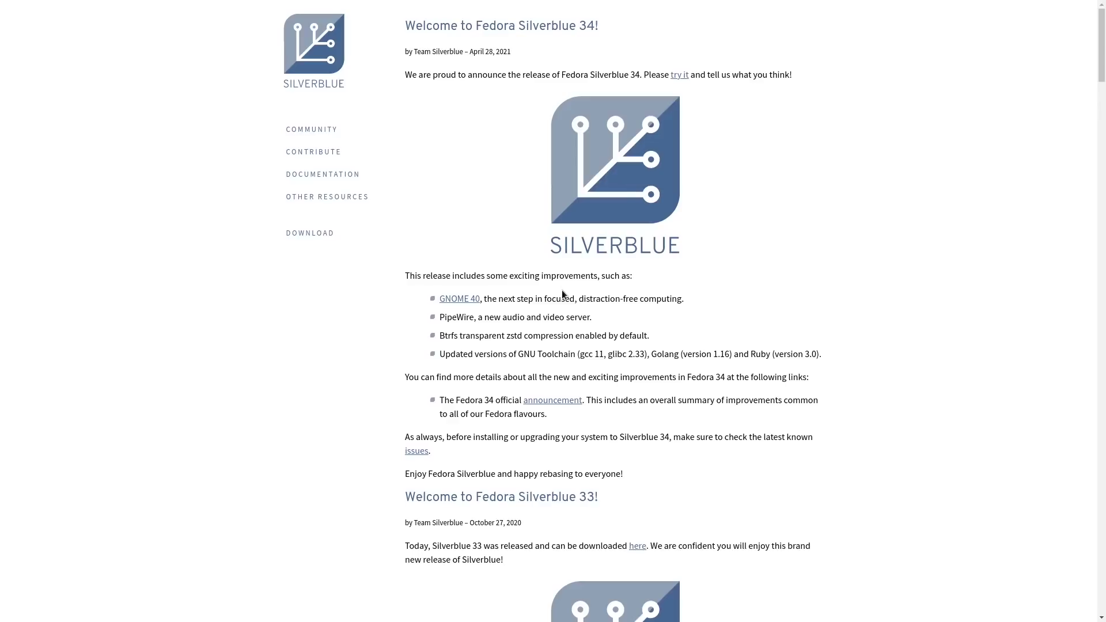
Switch to the rpm-ostree docs tab and scroll to its architecture diagram
key("ctrl+Tab")
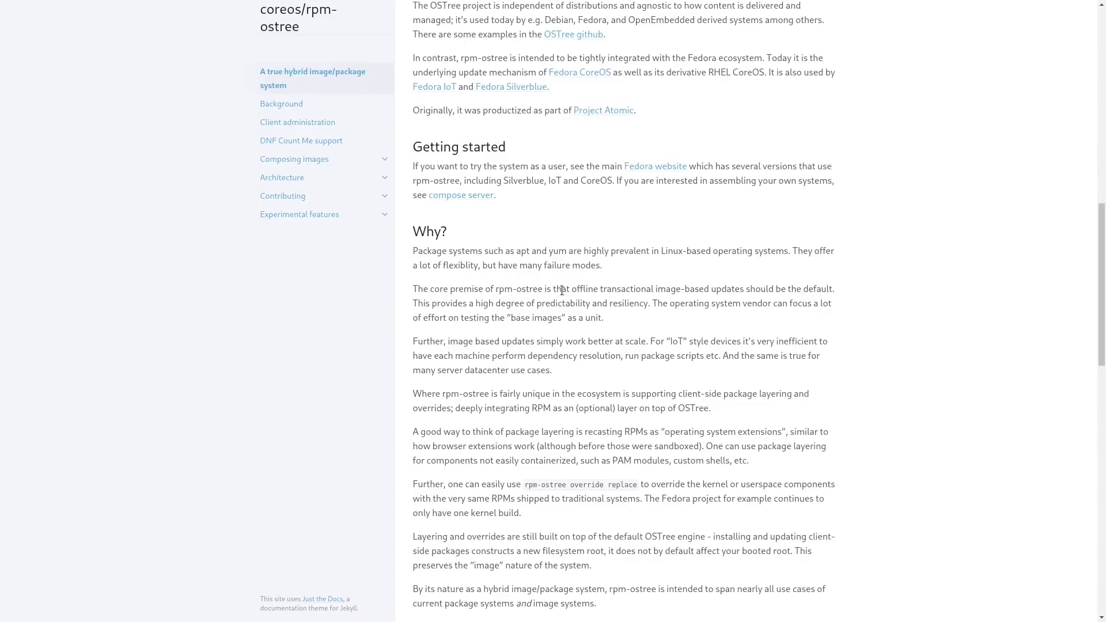
scroll(561, 290, "up", 15)
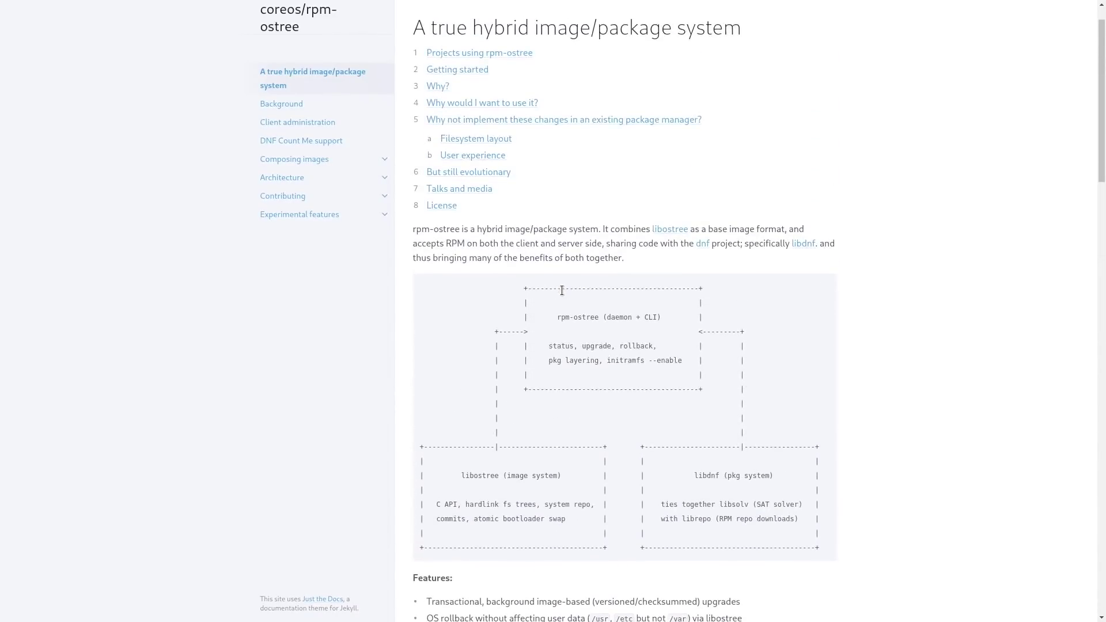
scroll(562, 290, "up", 2)
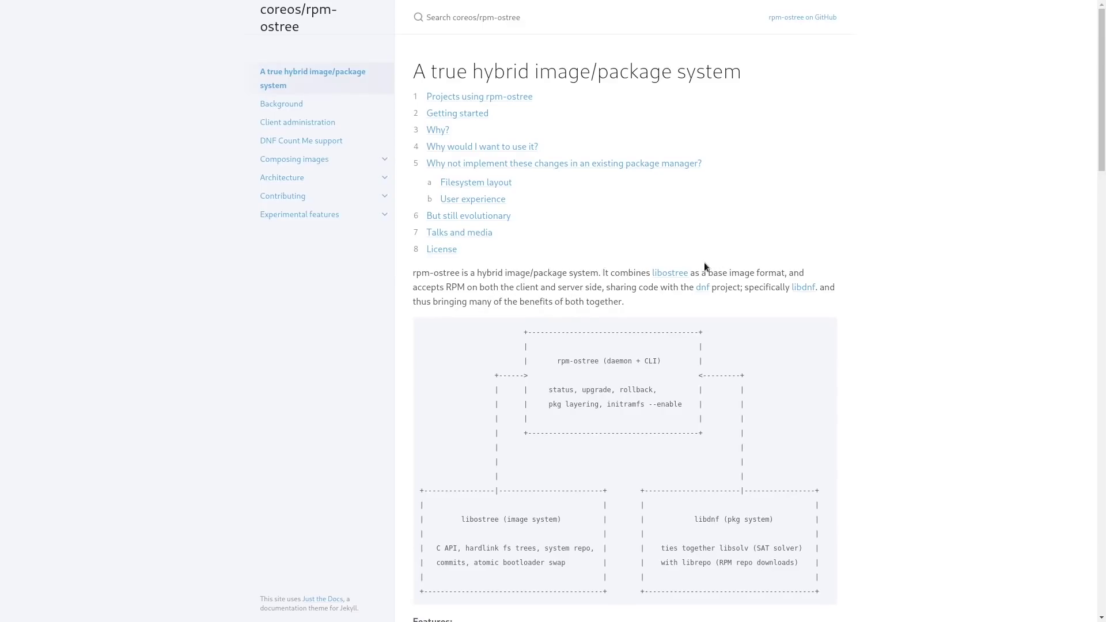
scroll(704, 263, "down", 3)
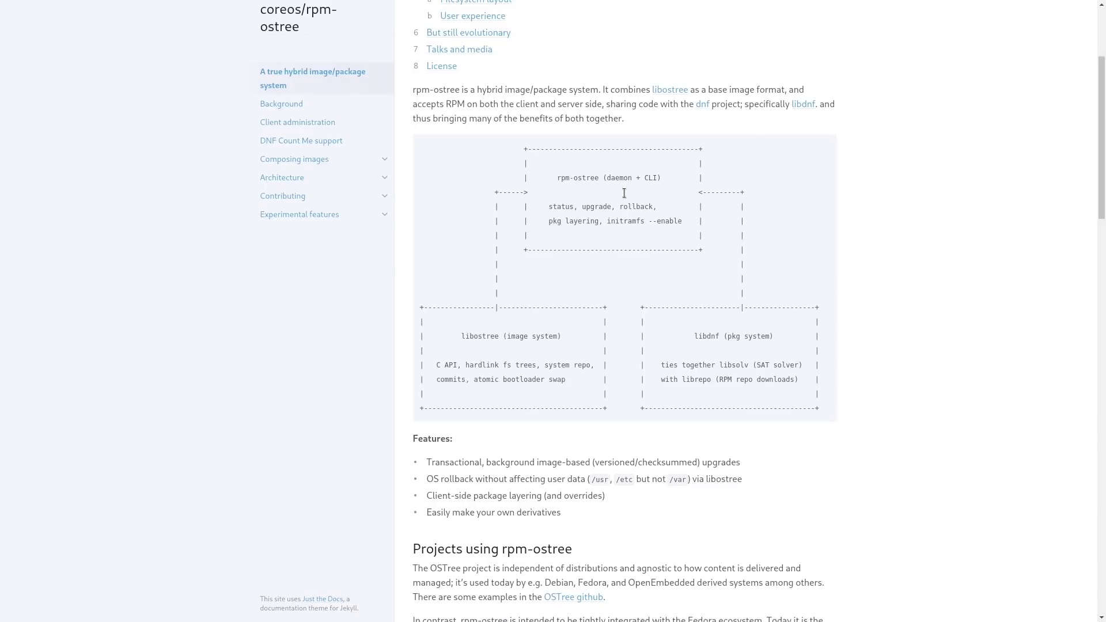
Scroll down the rpm-ostree page through its features and Why? sections
scroll(623, 193, "down", 2)
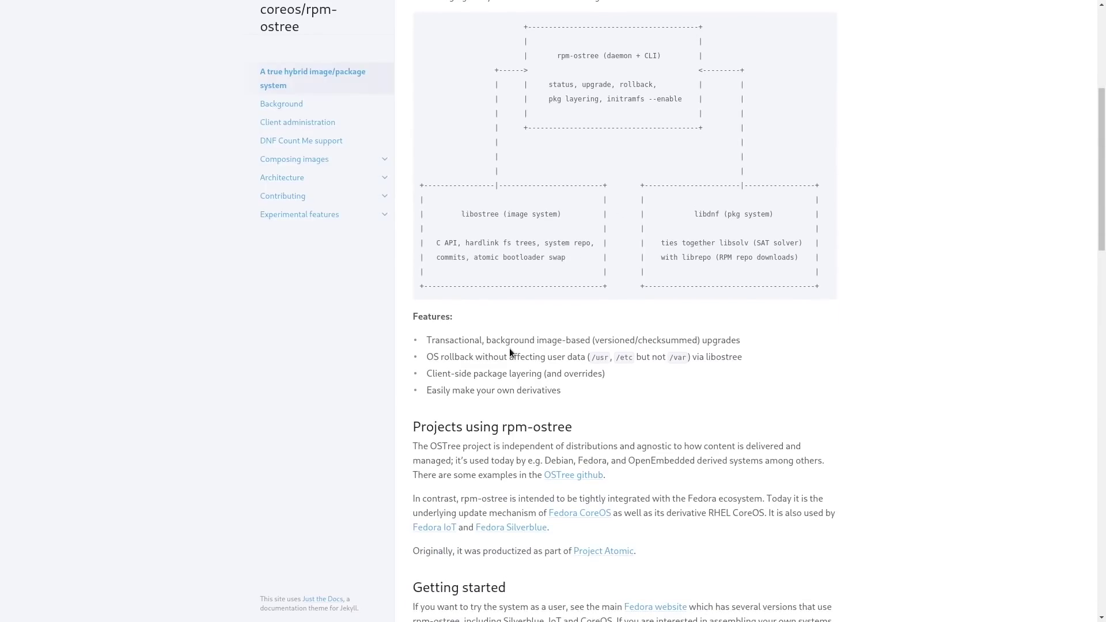
scroll(509, 352, "down", 1)
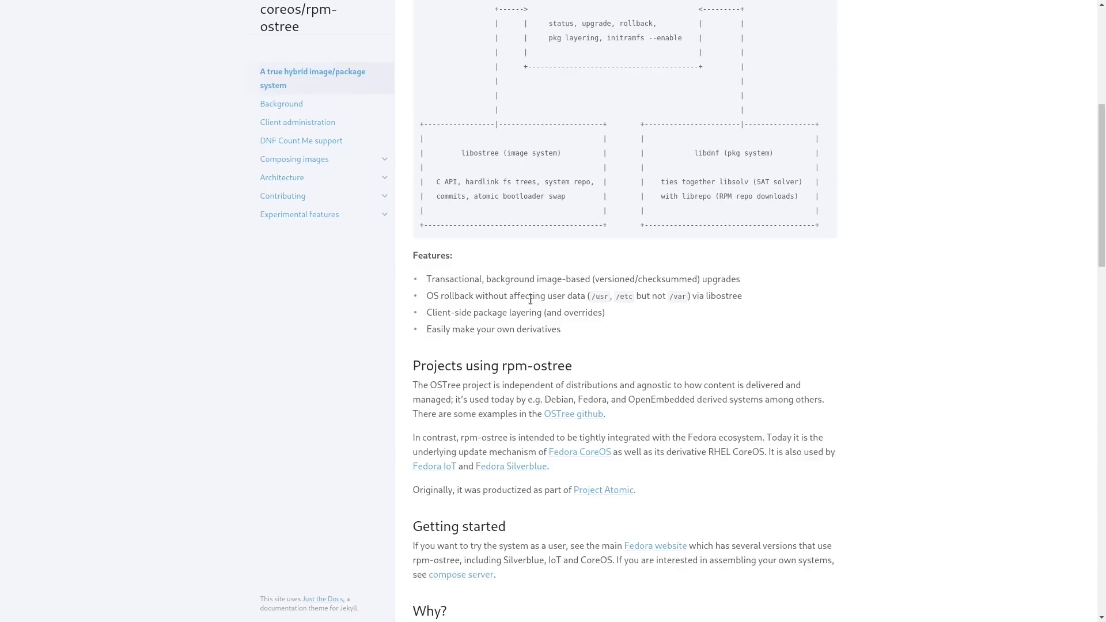
scroll(530, 298, "down", 6)
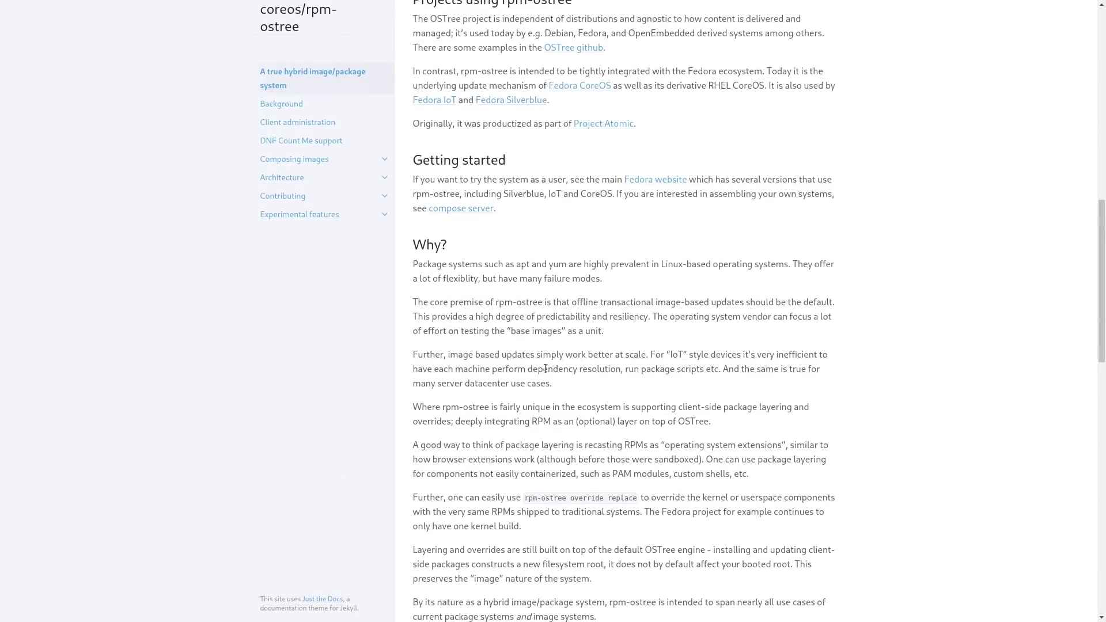
scroll(569, 363, "down", 4)
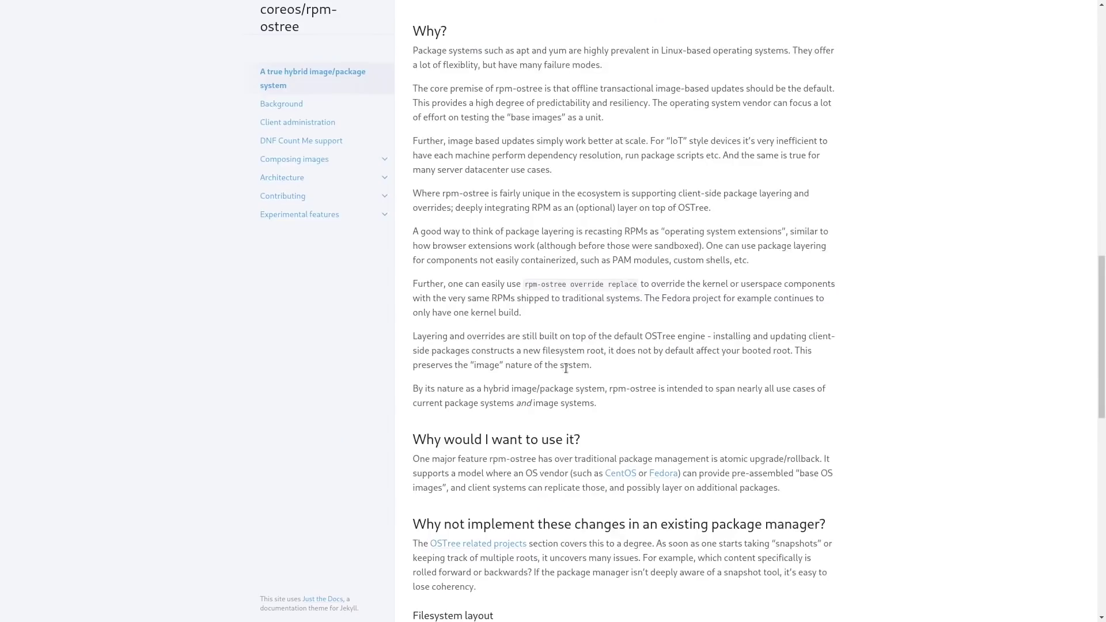
scroll(566, 369, "down", 2)
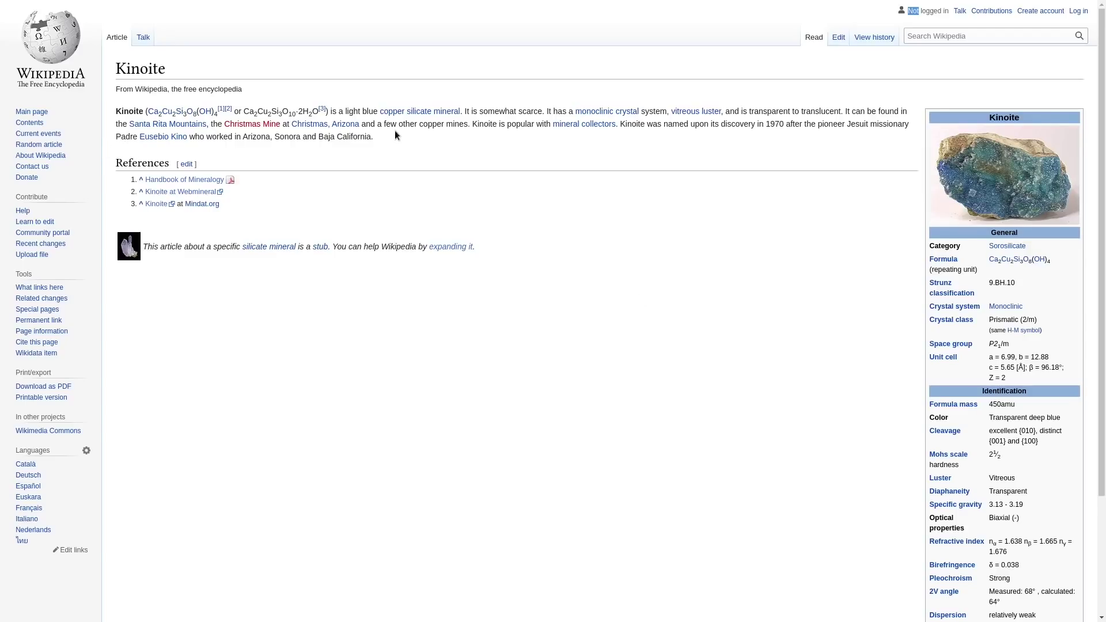
Enlarge the Kinoite specimen photo in the media viewer, then lock the screen with Meta+L
left_click(978, 176)
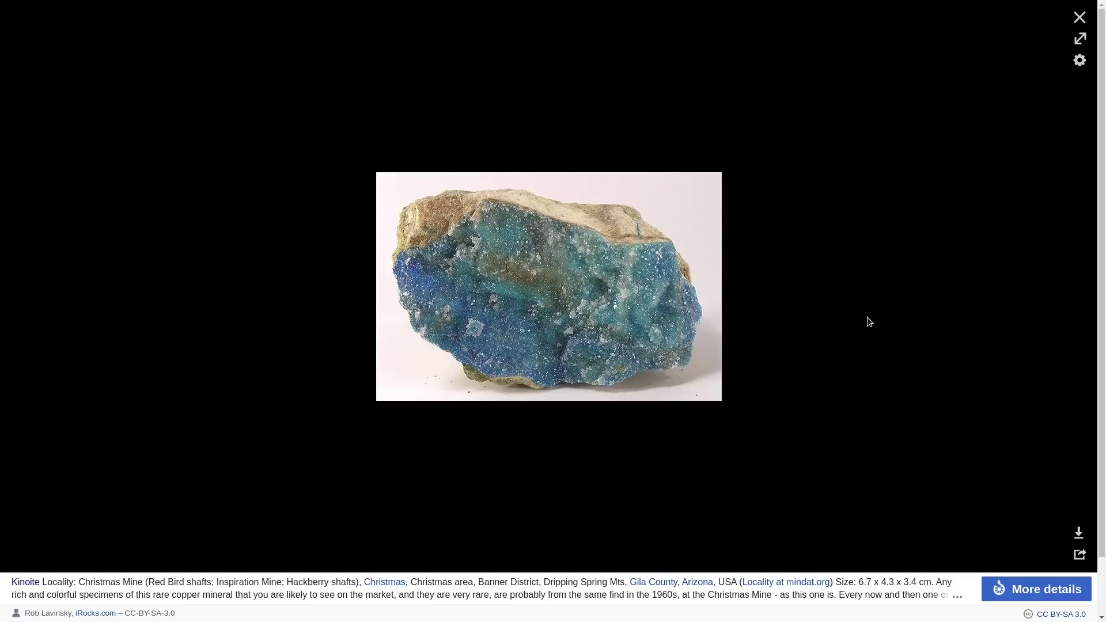
key("super+l")
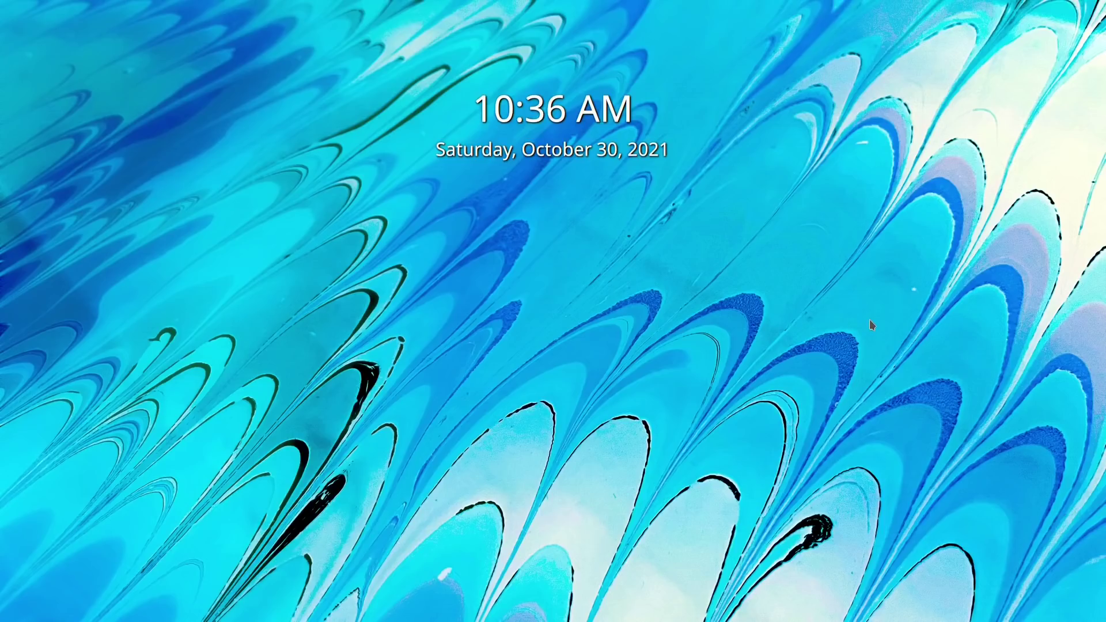
Unlock the session by entering the account password at the lock screen
key("space")
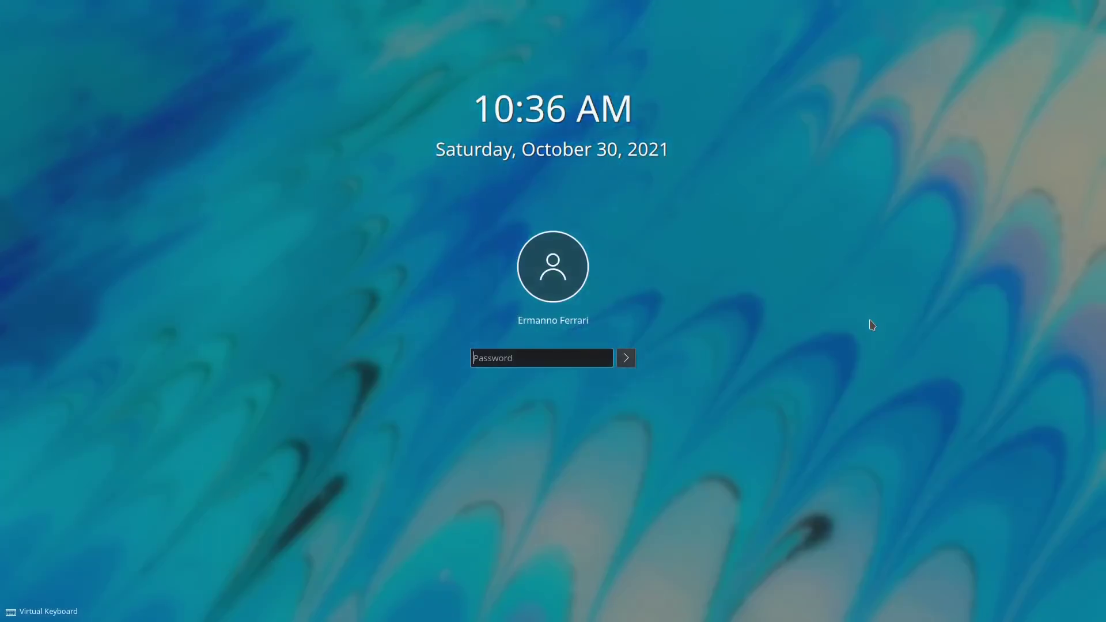
type("•••••••••")
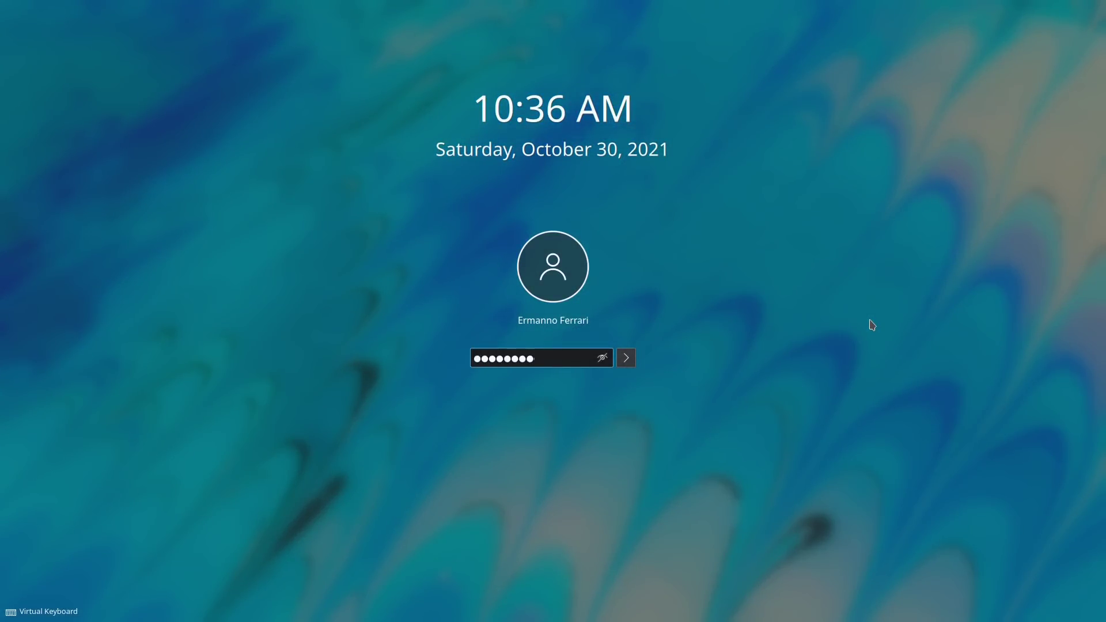
key("Return")
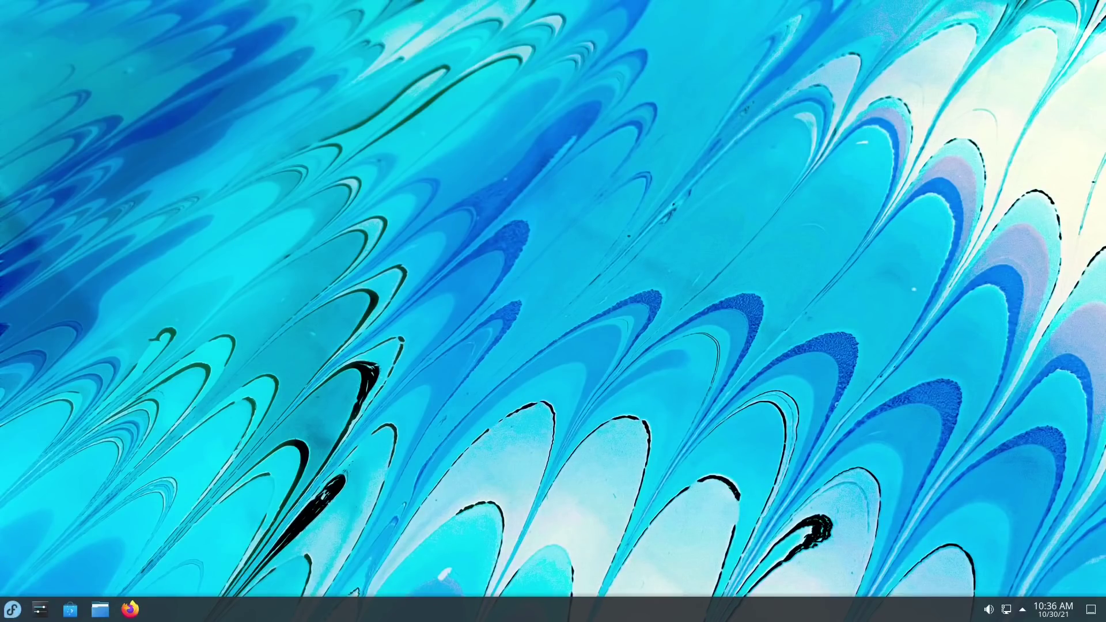
Open the Application Launcher and browse through its application categories
left_click(11, 614)
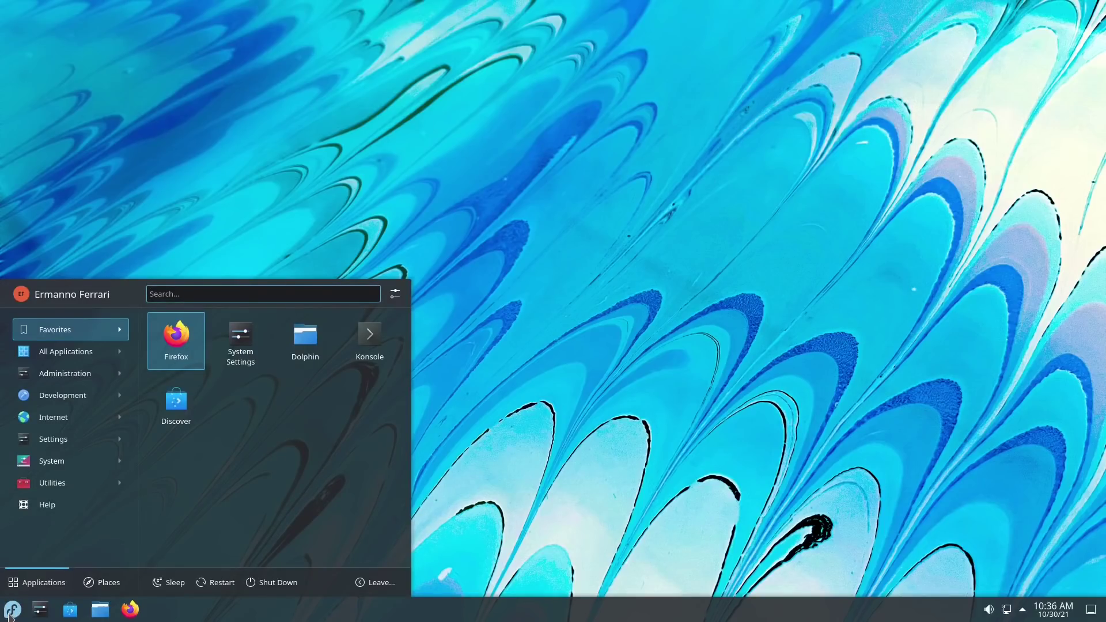
mouse_move(82, 380)
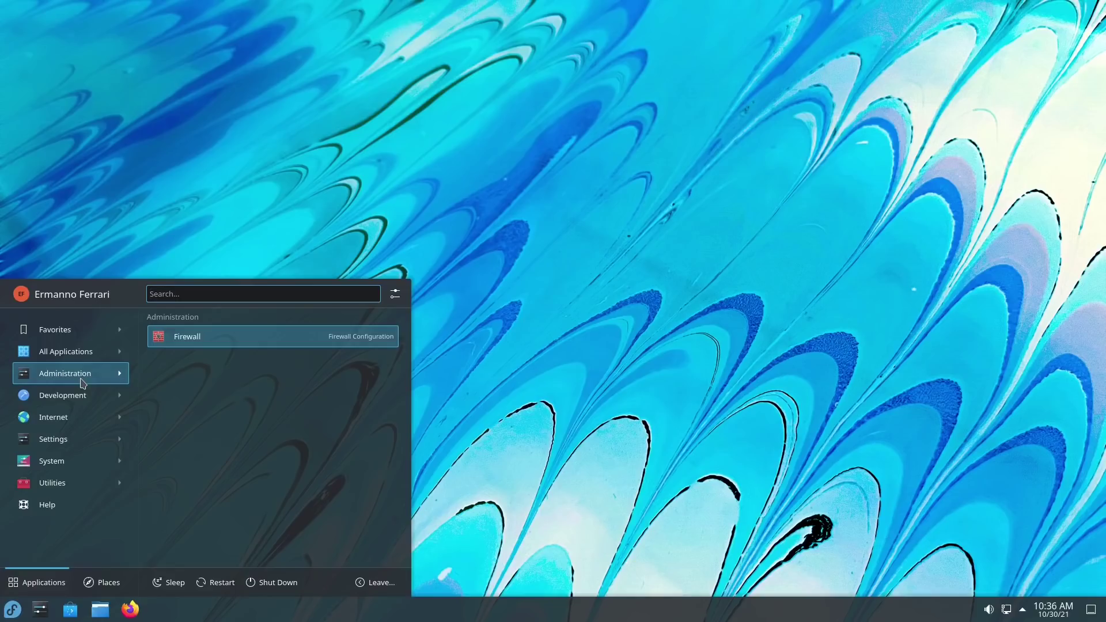
mouse_move(80, 402)
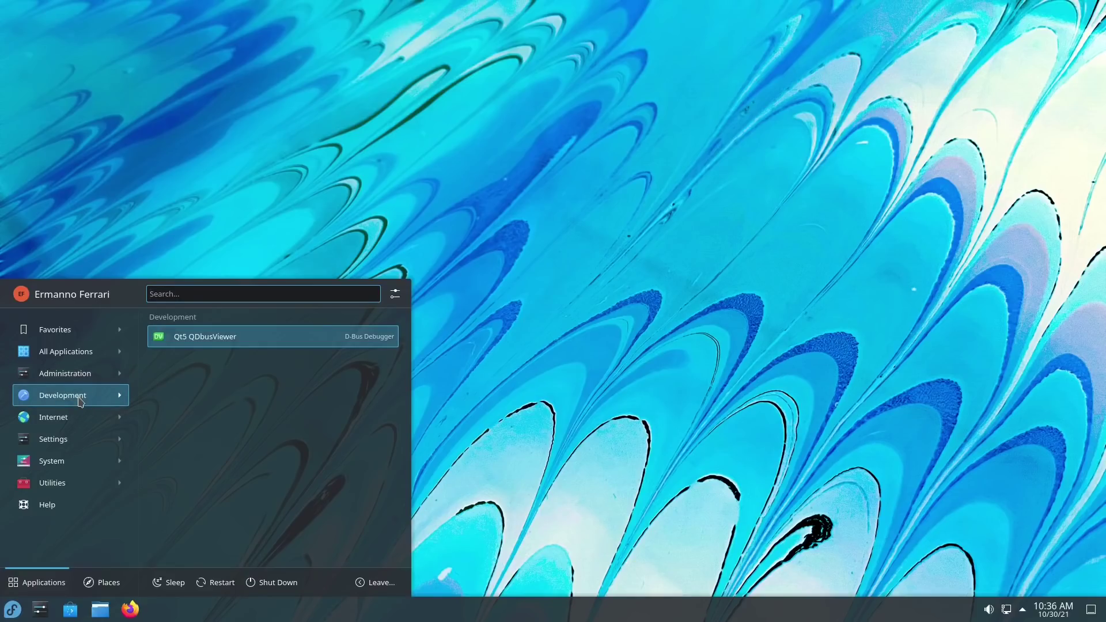
mouse_move(75, 423)
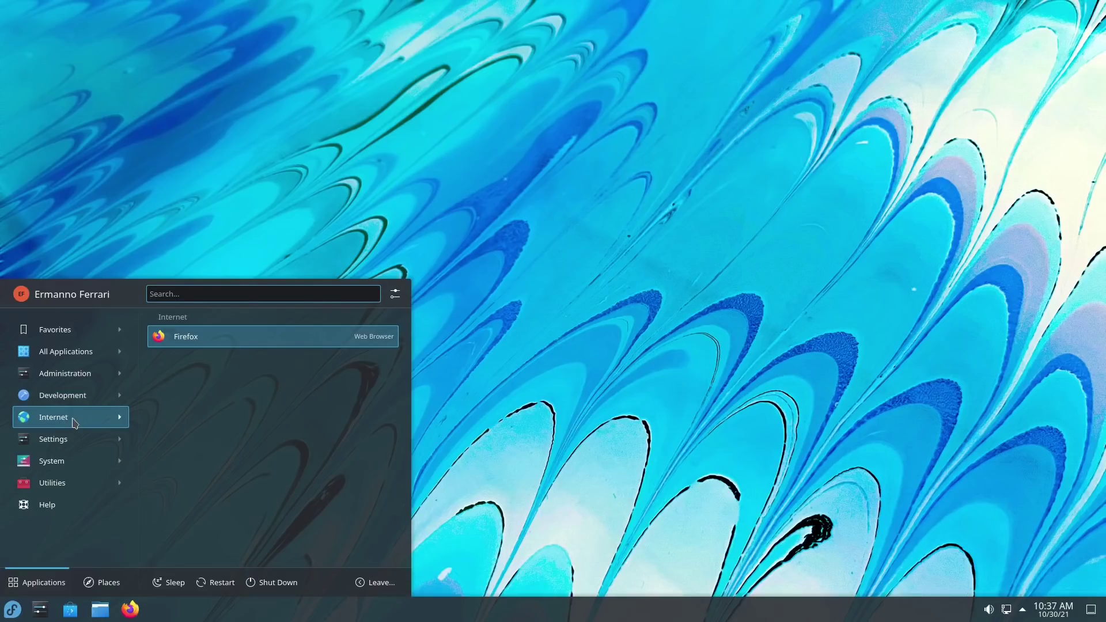
mouse_move(75, 442)
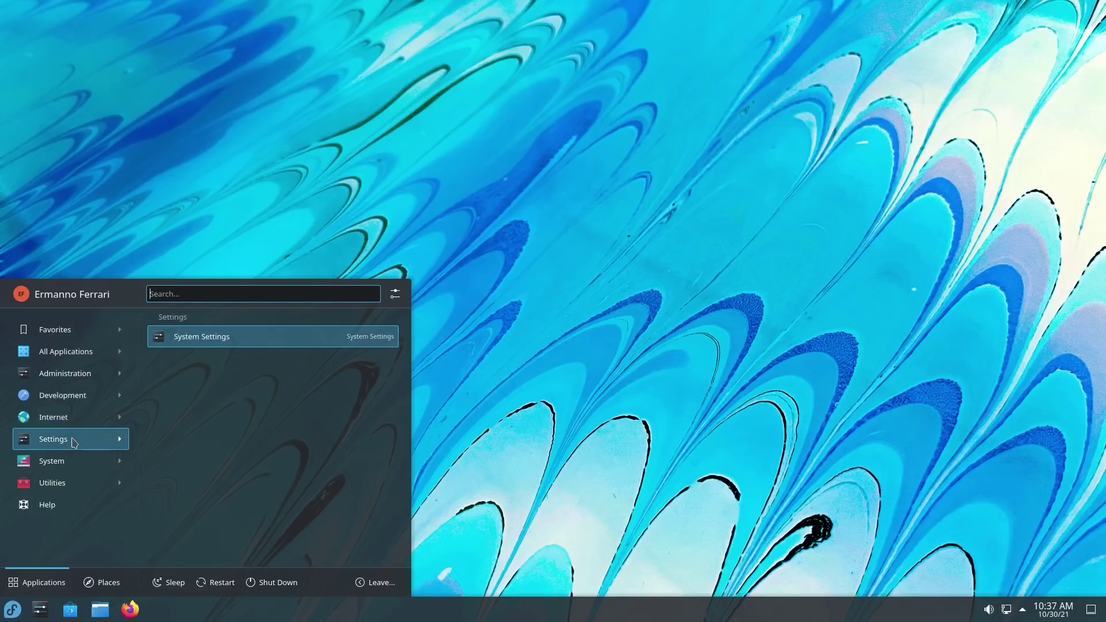
mouse_move(72, 471)
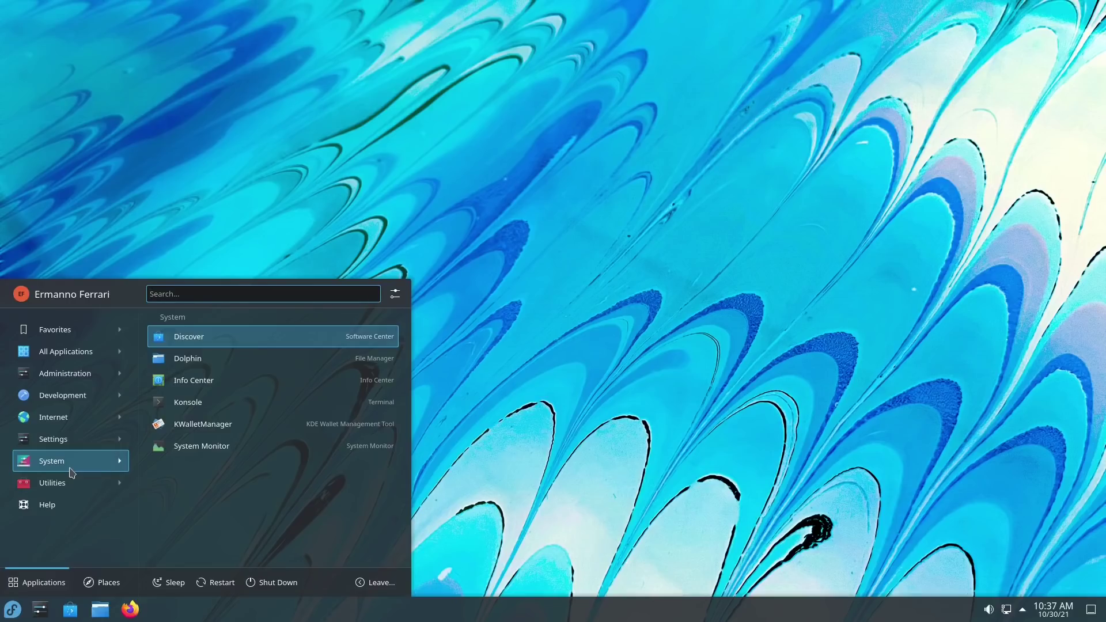
mouse_move(68, 481)
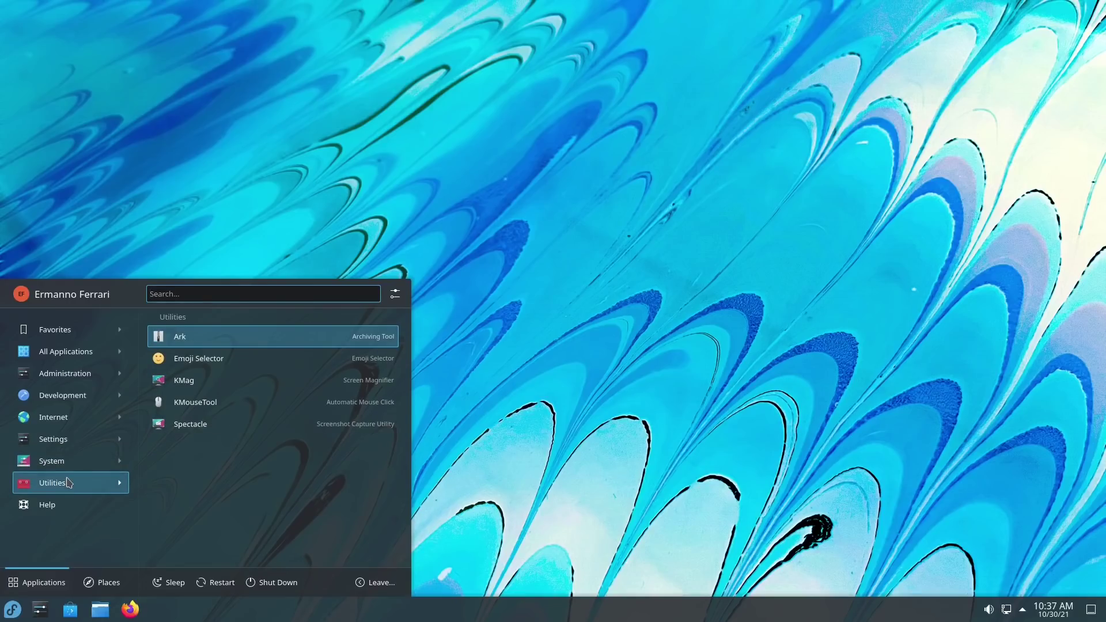
mouse_move(69, 353)
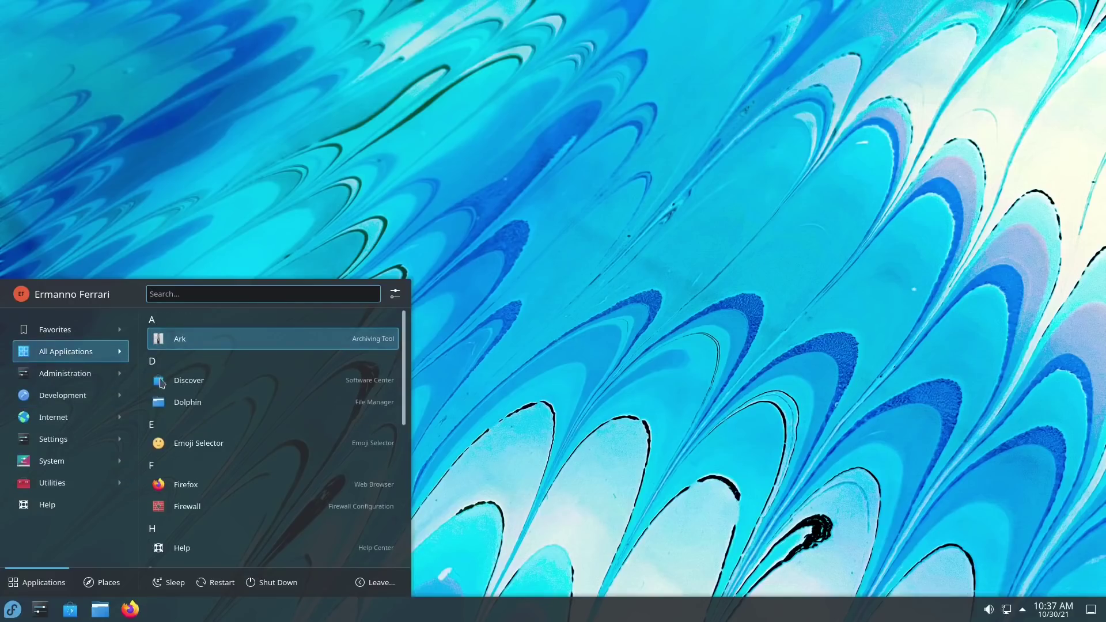
Launch System Settings from the Settings category
scroll(191, 397, "down", 1)
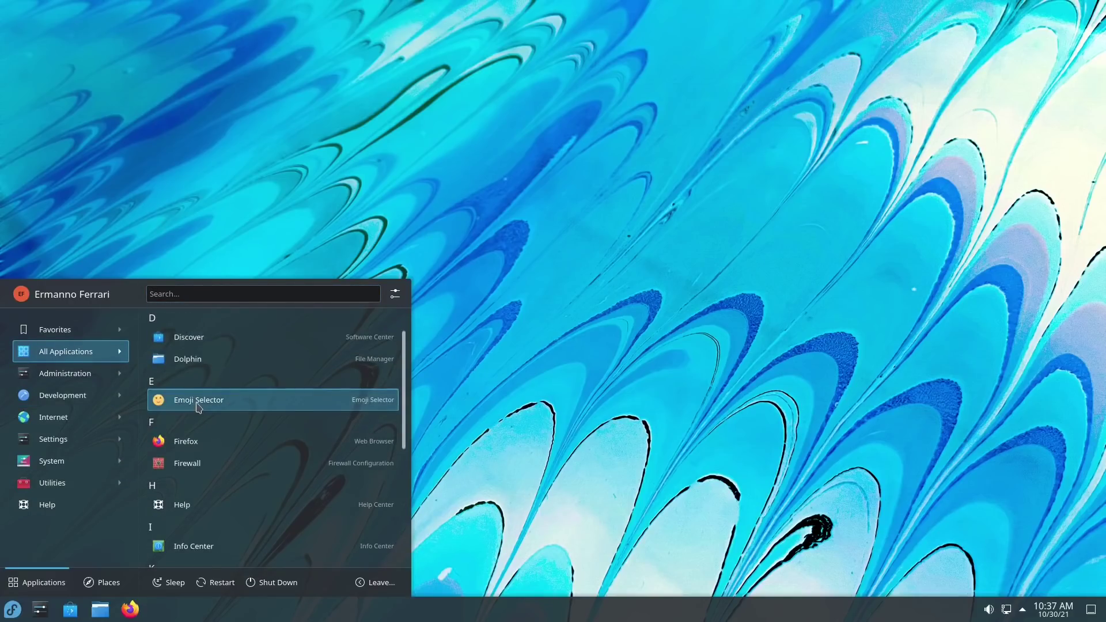
scroll(198, 407, "down", 5)
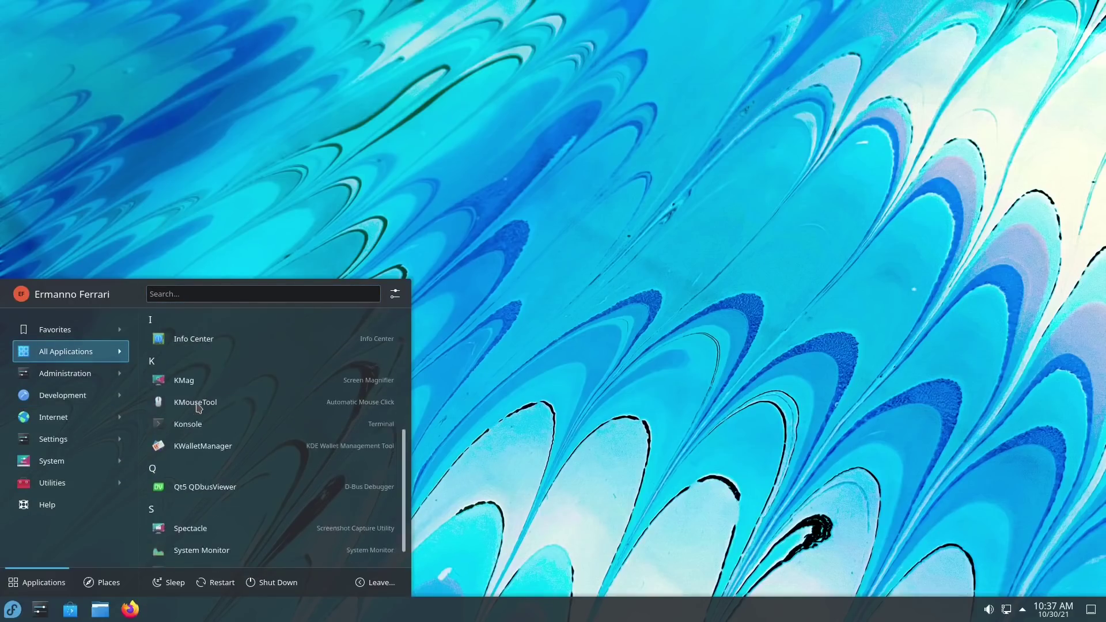
left_click(94, 438)
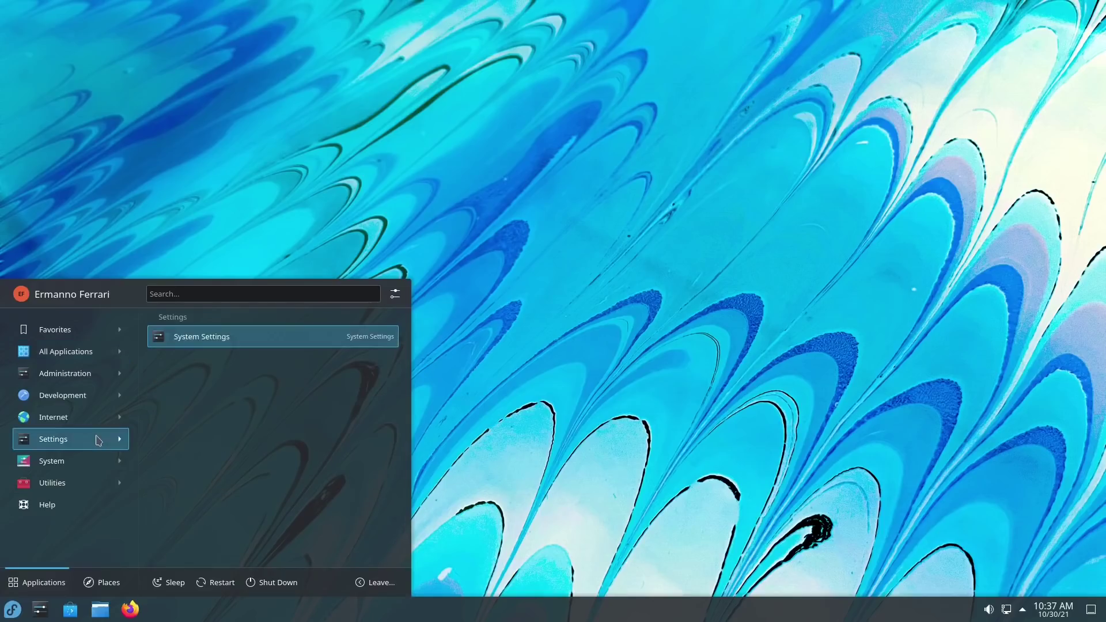
left_click(183, 340)
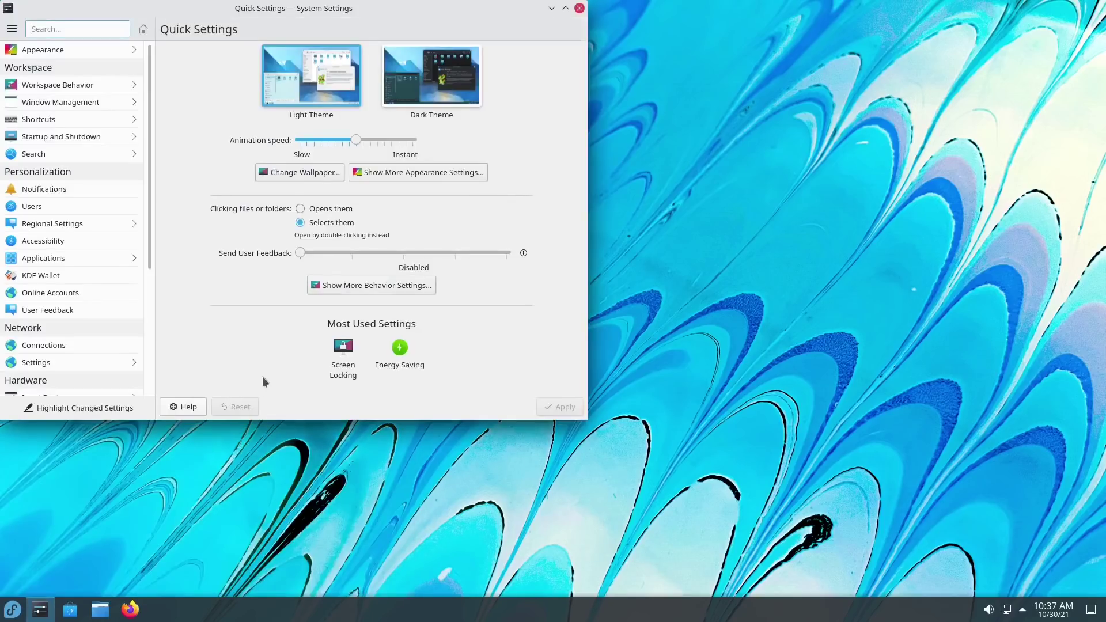
Move the System Settings window to the centre and show the System Information page
left_click_drag(375, 12, 628, 62)
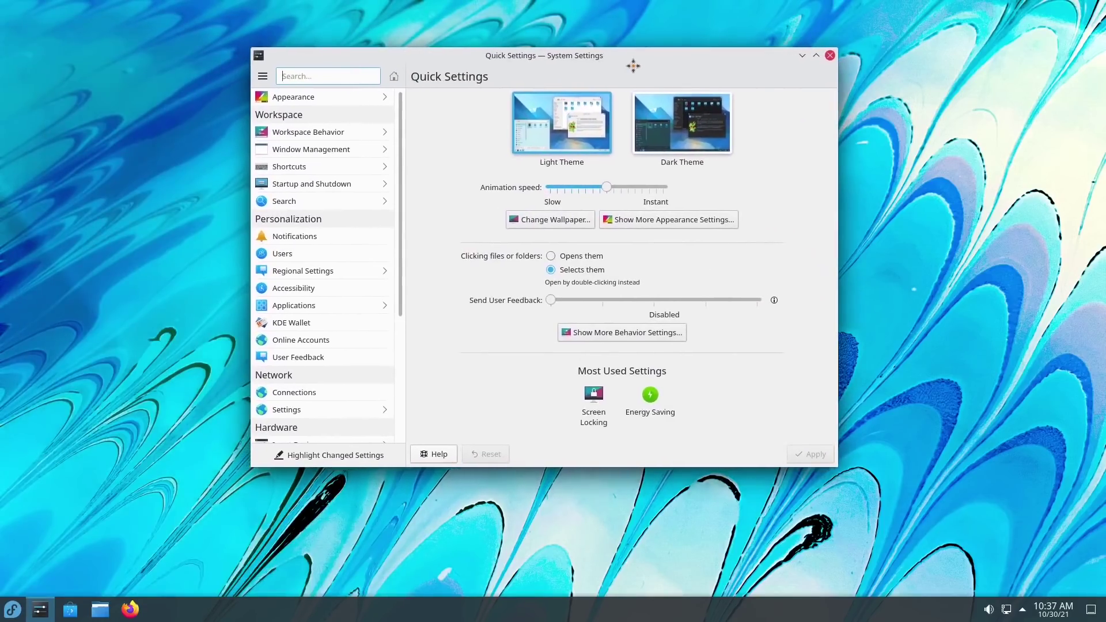
scroll(298, 265, "down", 5)
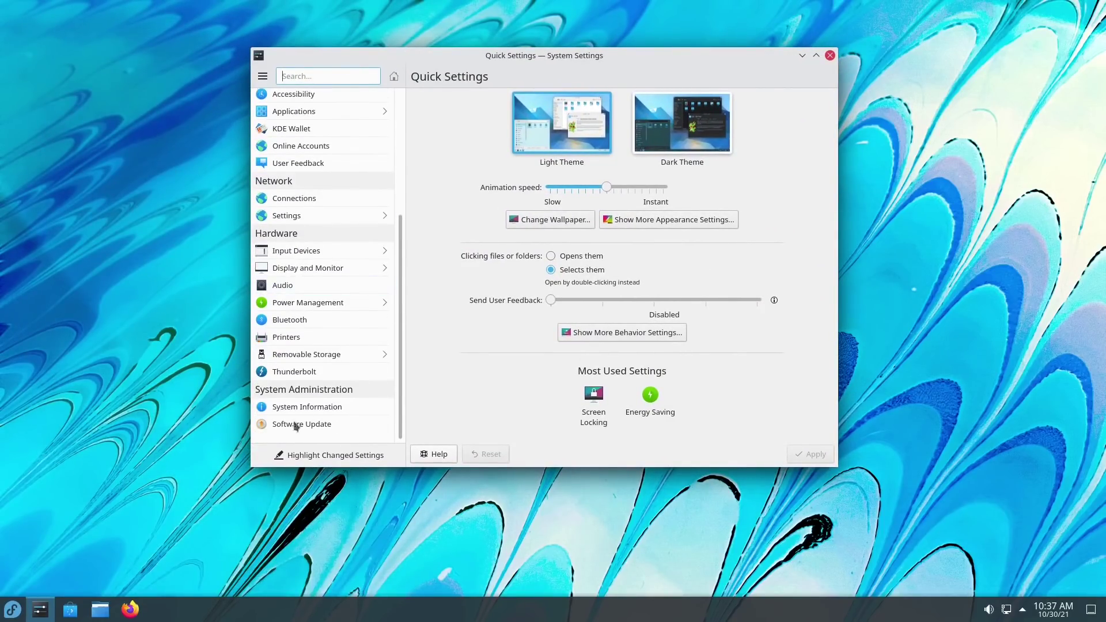
left_click(307, 406)
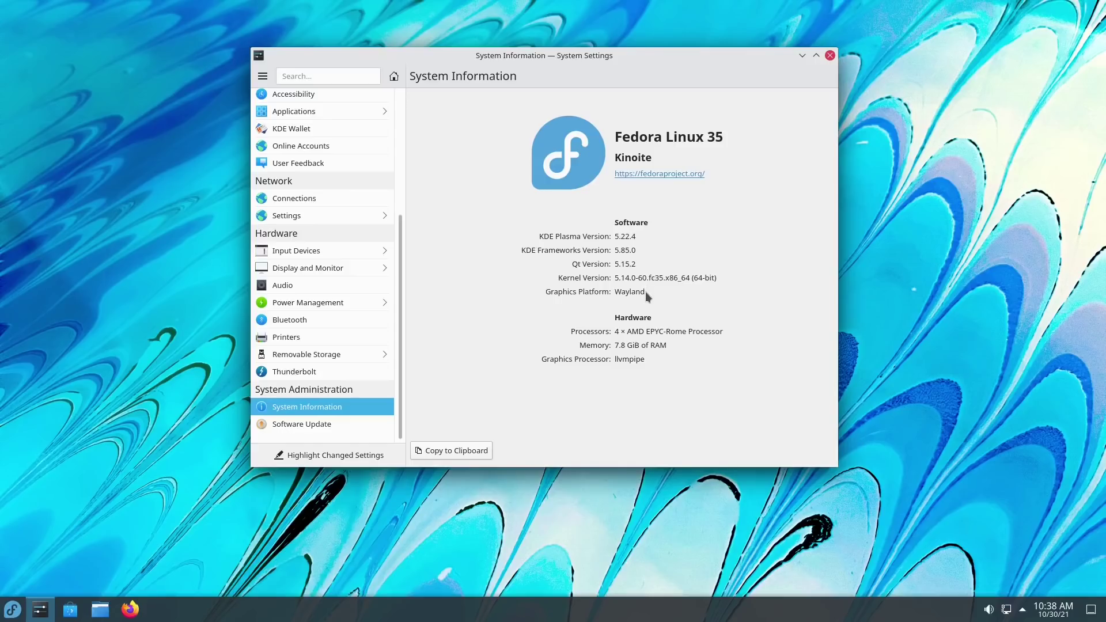
Close System Settings and launch Konsole full-screen with an enlarged font
left_click(830, 55)
left_click(12, 609)
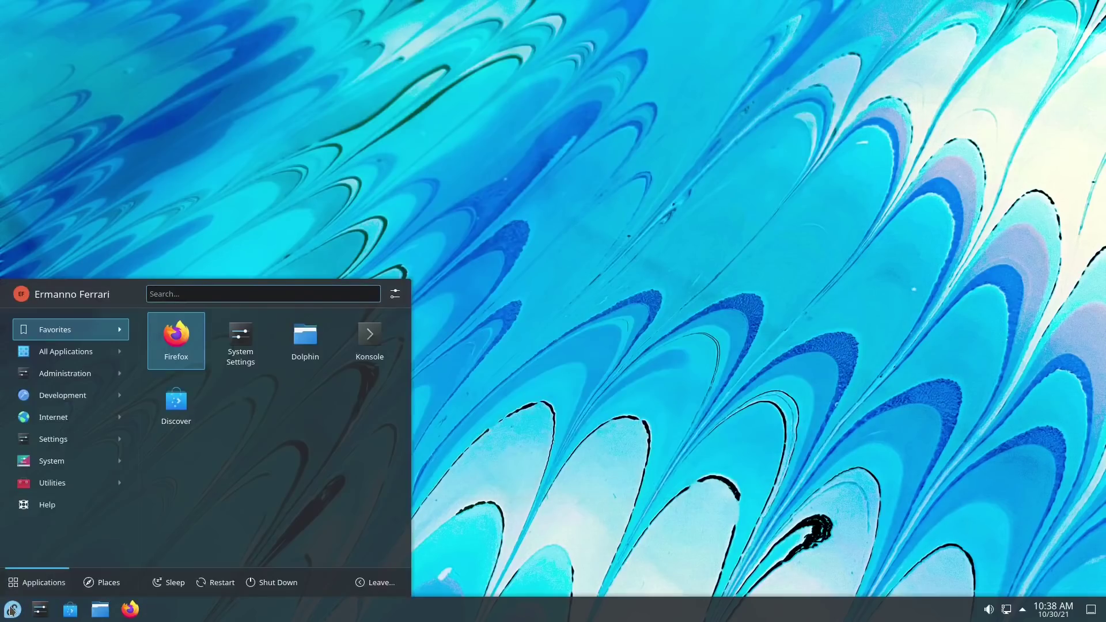
type("kons")
key("Return")
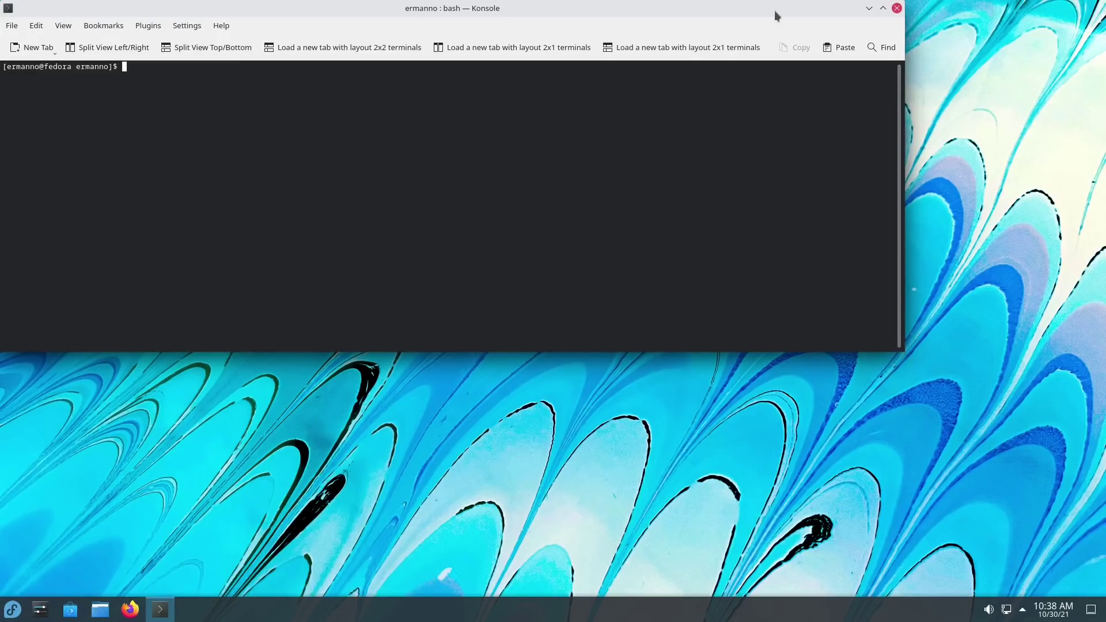
key("ctrl+shift+f")
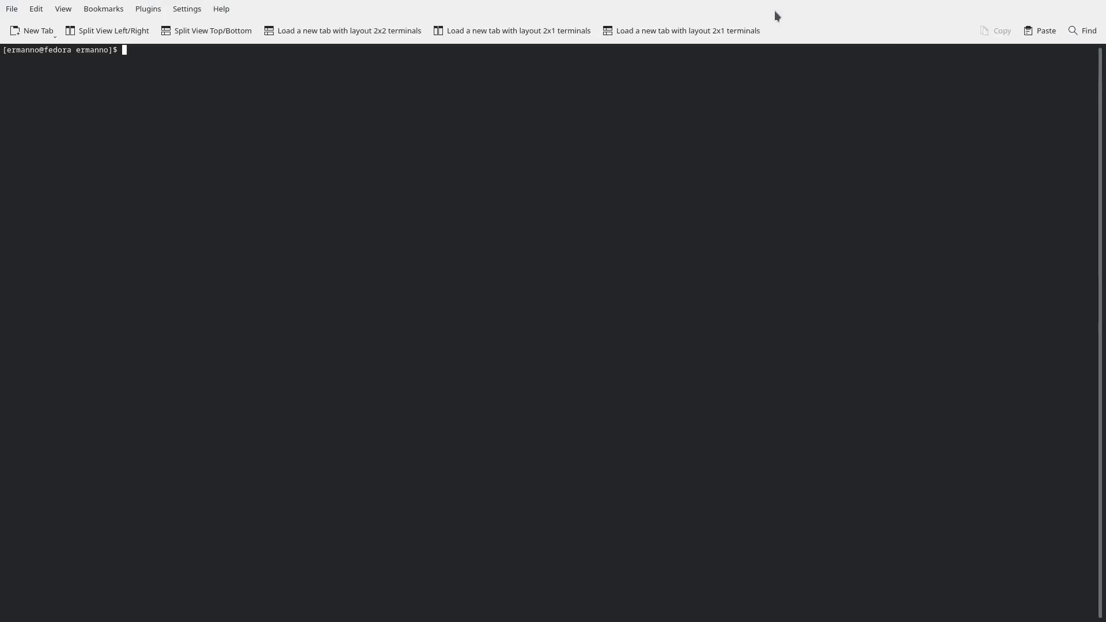
key("ctrl+plus")
key("ctrl+plus")
Run cd and clear, then try sudo dnf update, which reports command not found
type("c")
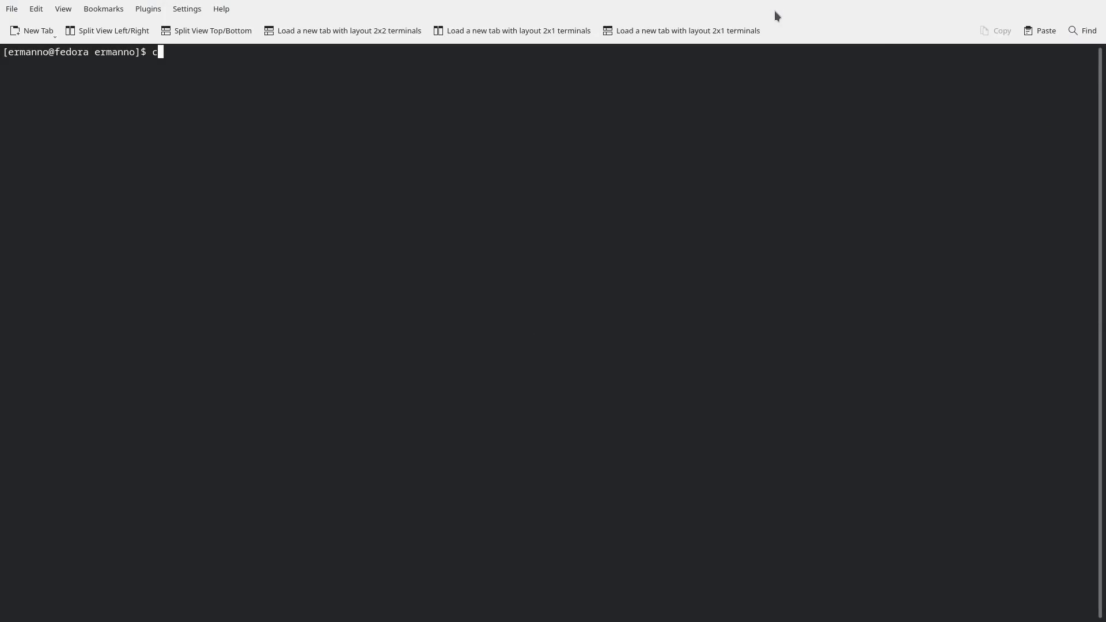
type("d")
key("Return")
key("ctrl+l")
type("sudo dnf update")
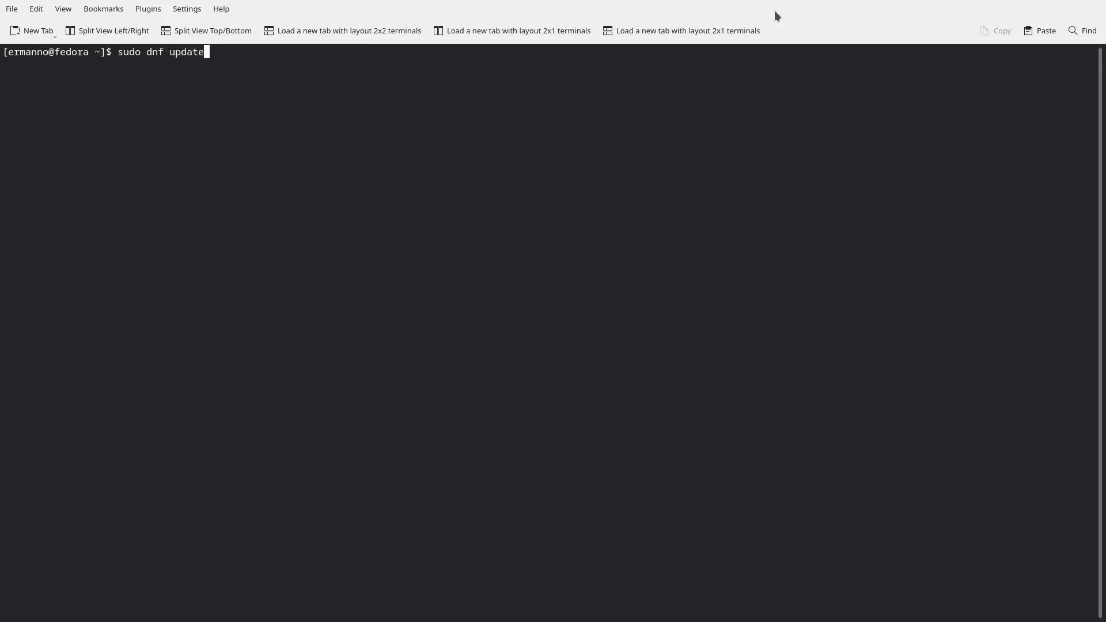
key("Return")
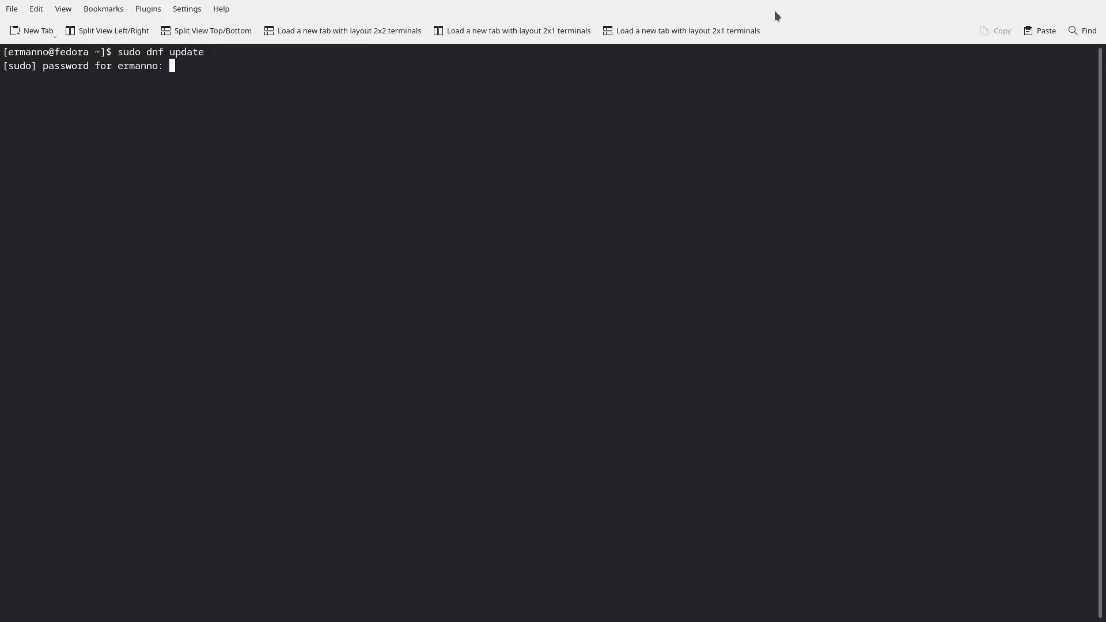
key("Return")
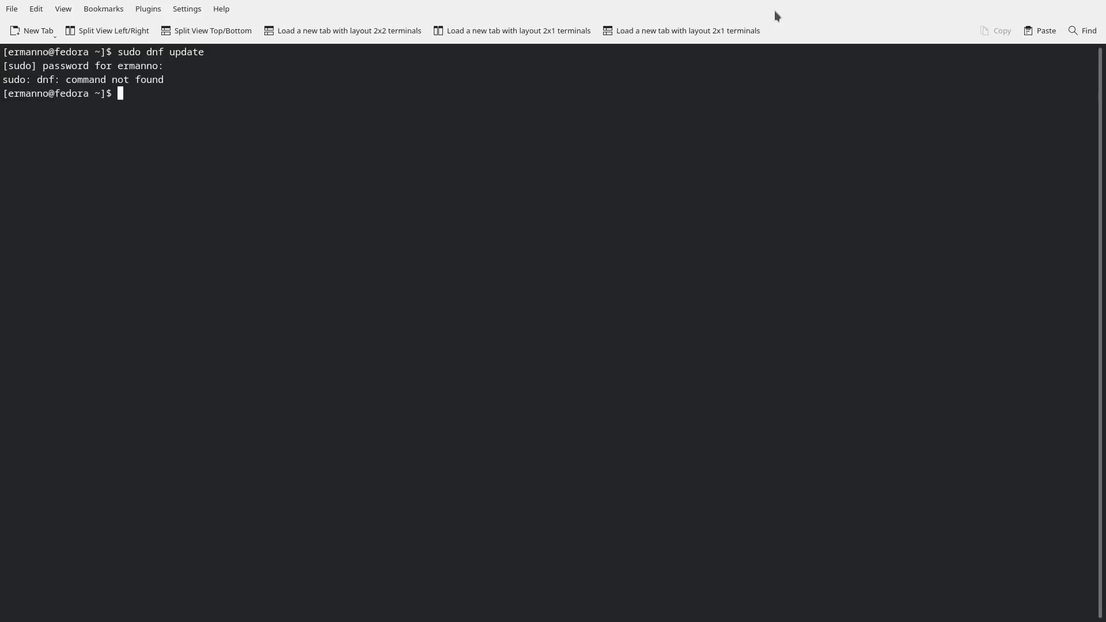
key("Up")
Edit the recalled command into sudo yum update and run it
key("Left")
key("Left")
key("Left")
key("Left")
key("Left")
key("Left")
key("BackSpace")
key("BackSpace")
key("BackSpace")
key("BackSpace")
type("yum")
key("Return")
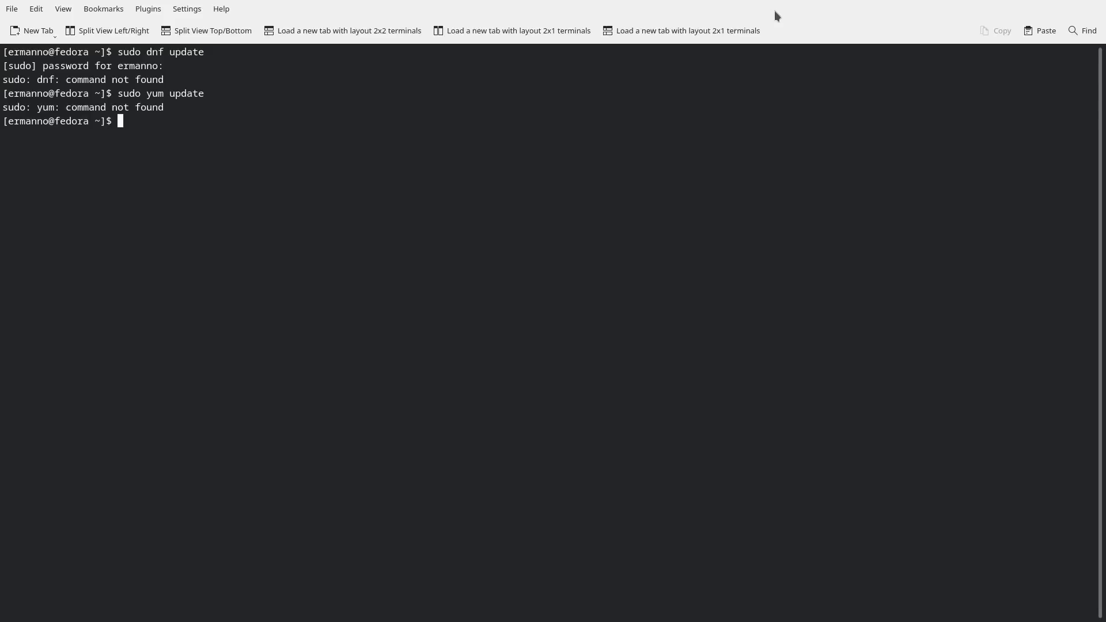
Start rpm-ostree update, cancel it with Ctrl+C, and clear the terminal
type("rpm-ostree update")
key("Return")
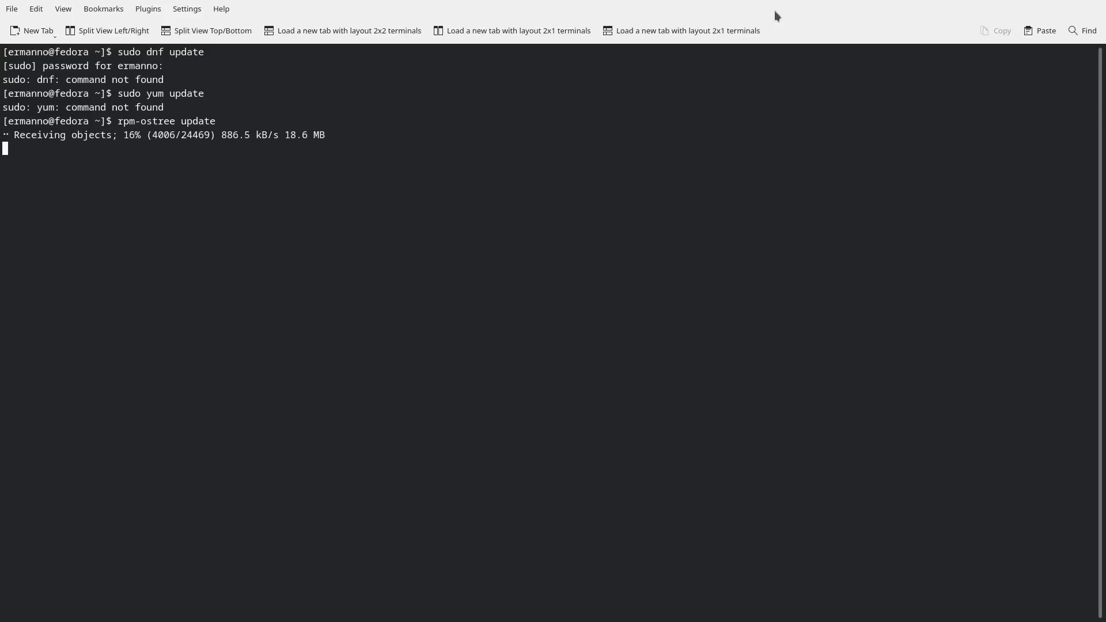
key("ctrl+c")
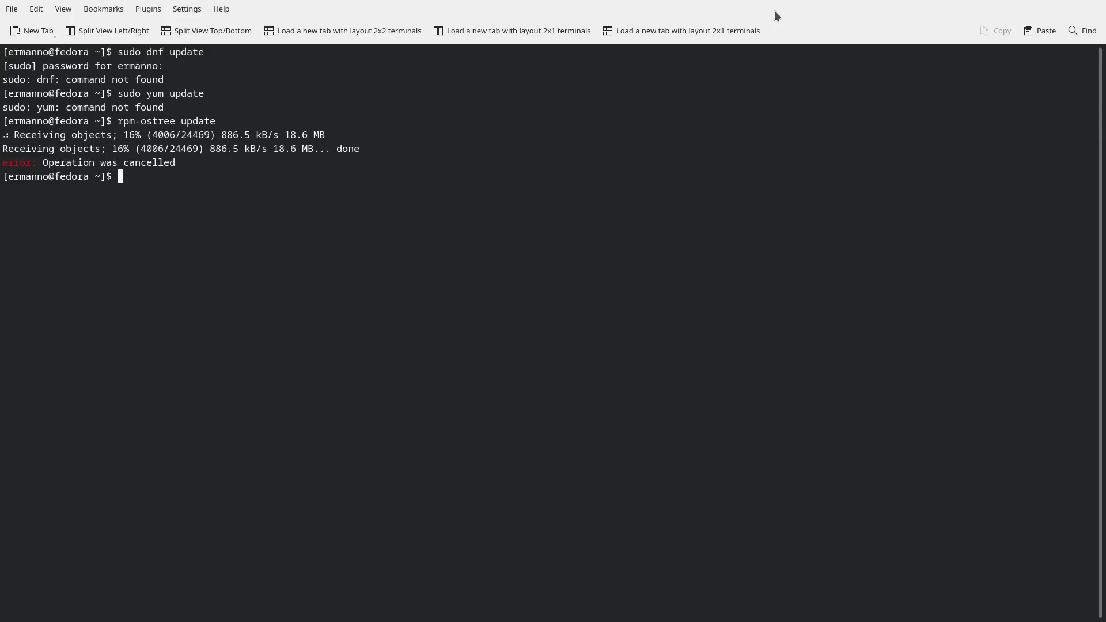
key("ctrl+l")
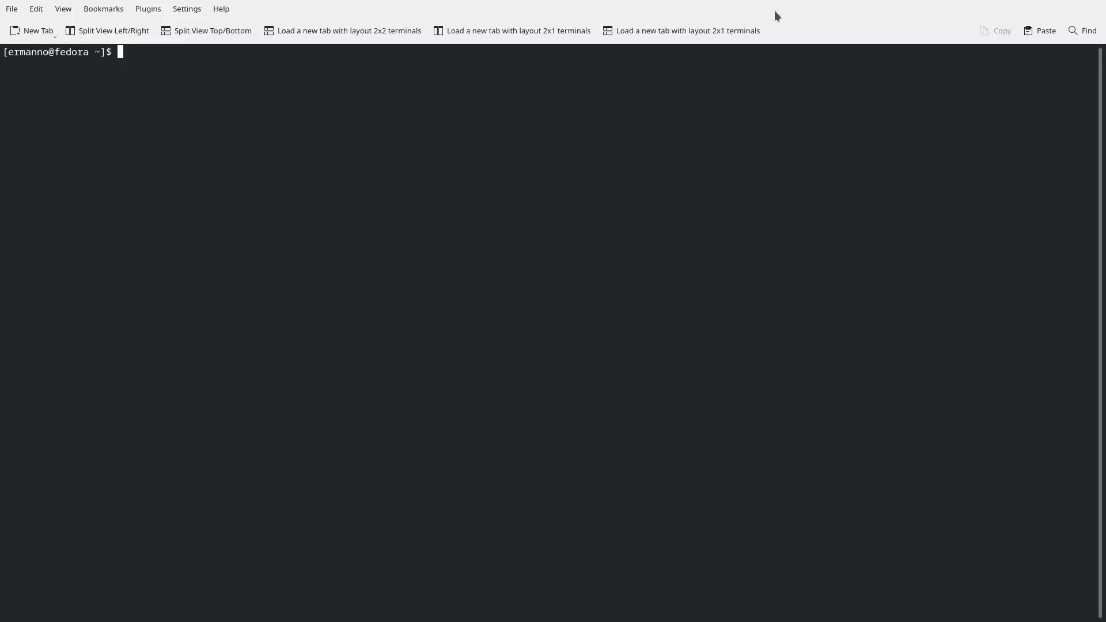
Launch Firefox, close the Privacy Notice tab, and search the web for 'flatpak fedora'
key("super")
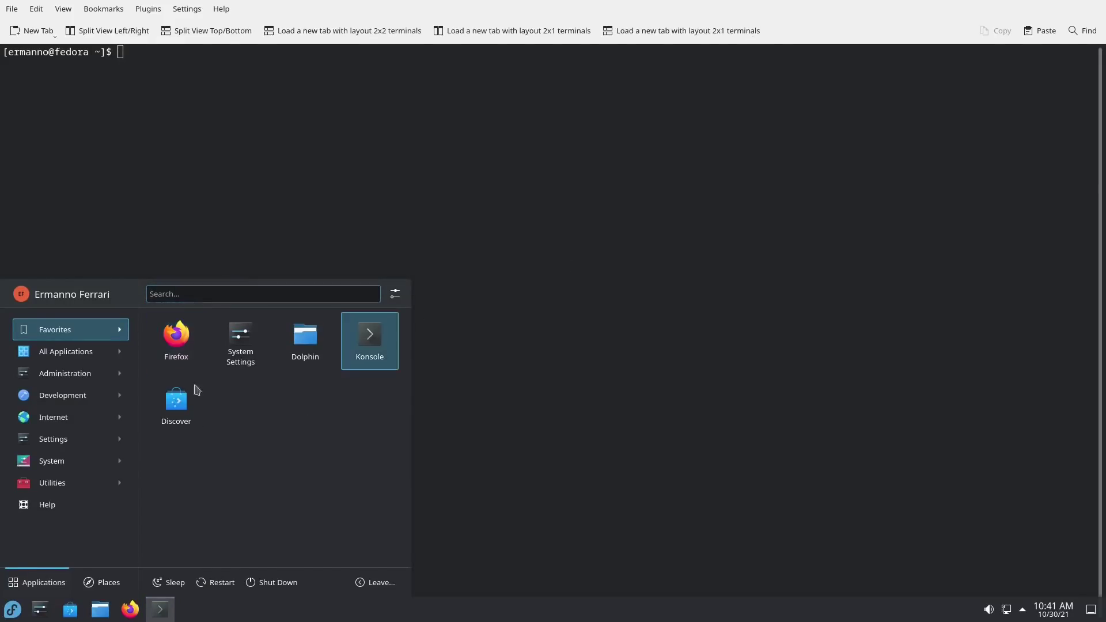
key("Escape")
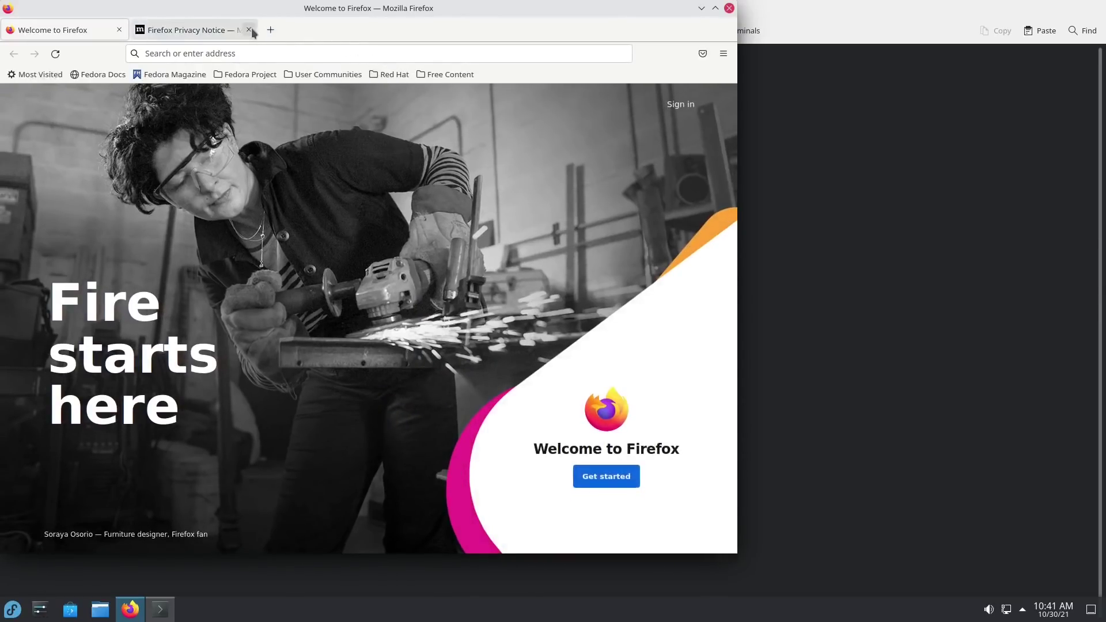
left_click(250, 29)
left_click(255, 54)
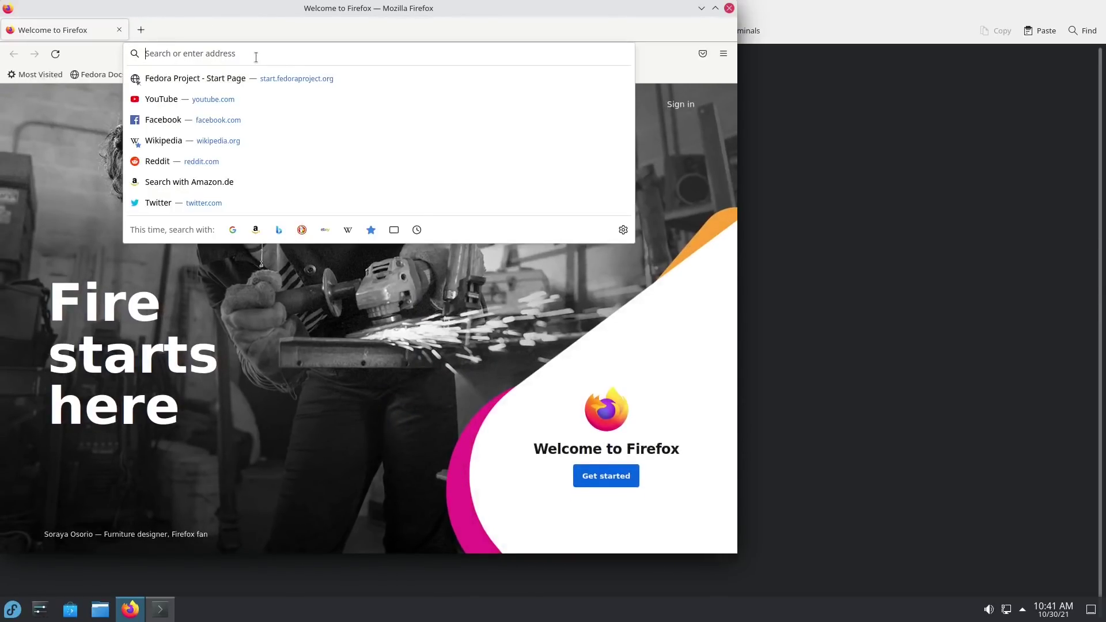
type("flatpak")
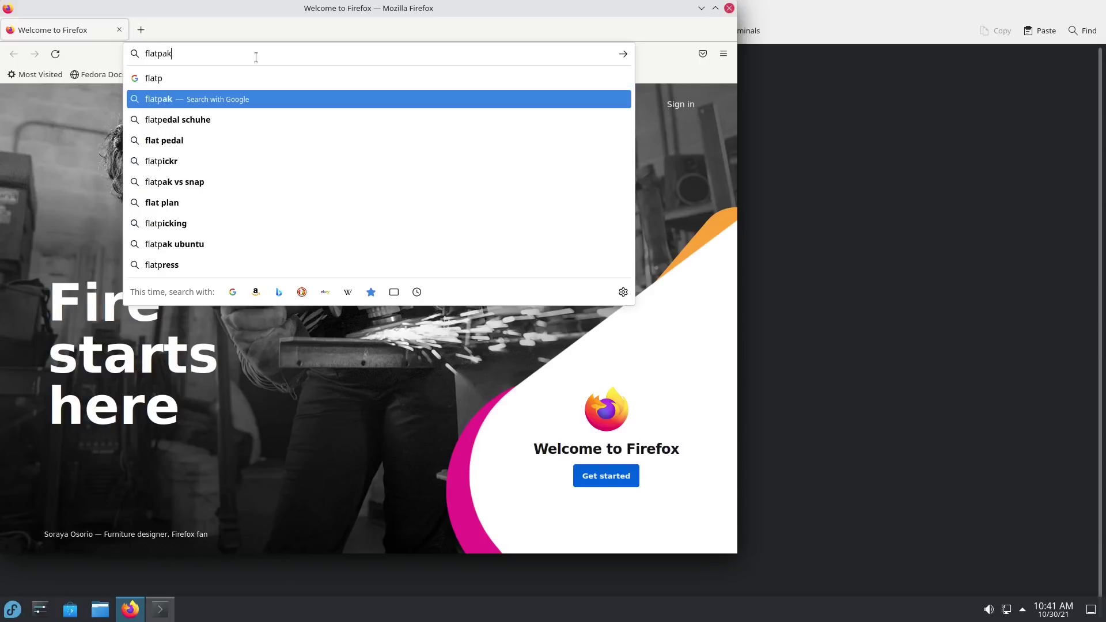
type(" fedora")
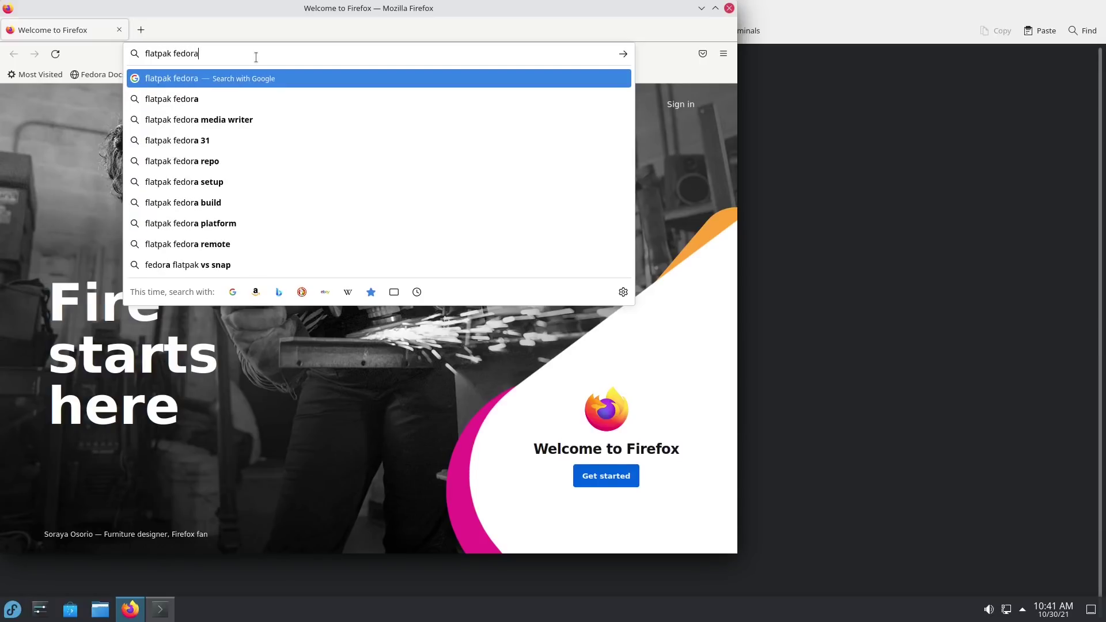
key("Return")
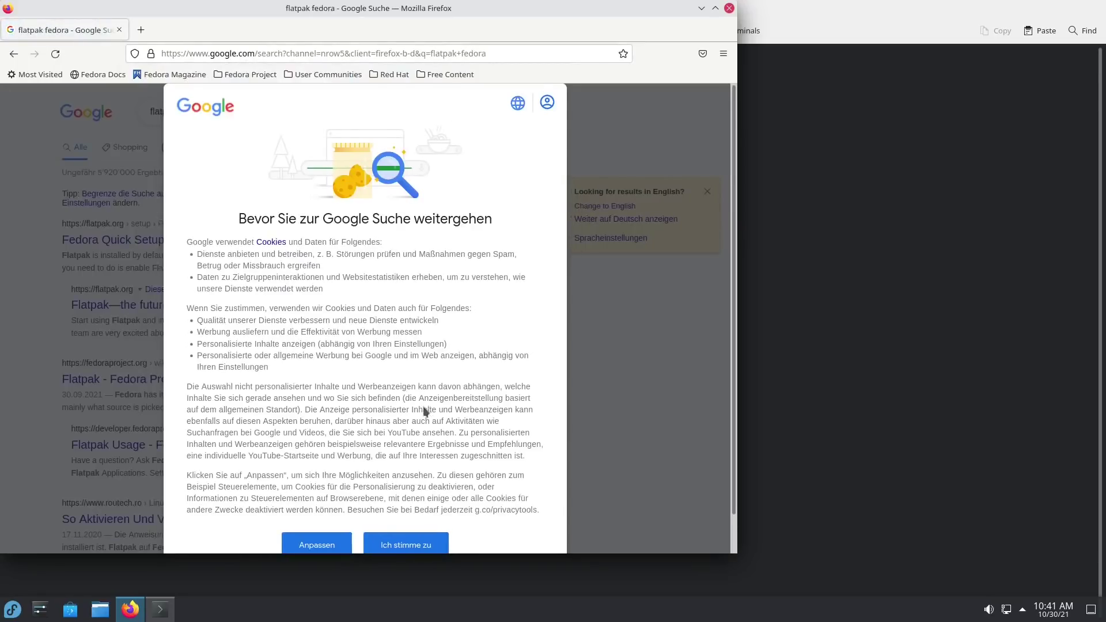
Accept cookies and copy the flatpak remote-add command from flatpak.org/setup/Fedora into the clipboard
left_click(406, 507)
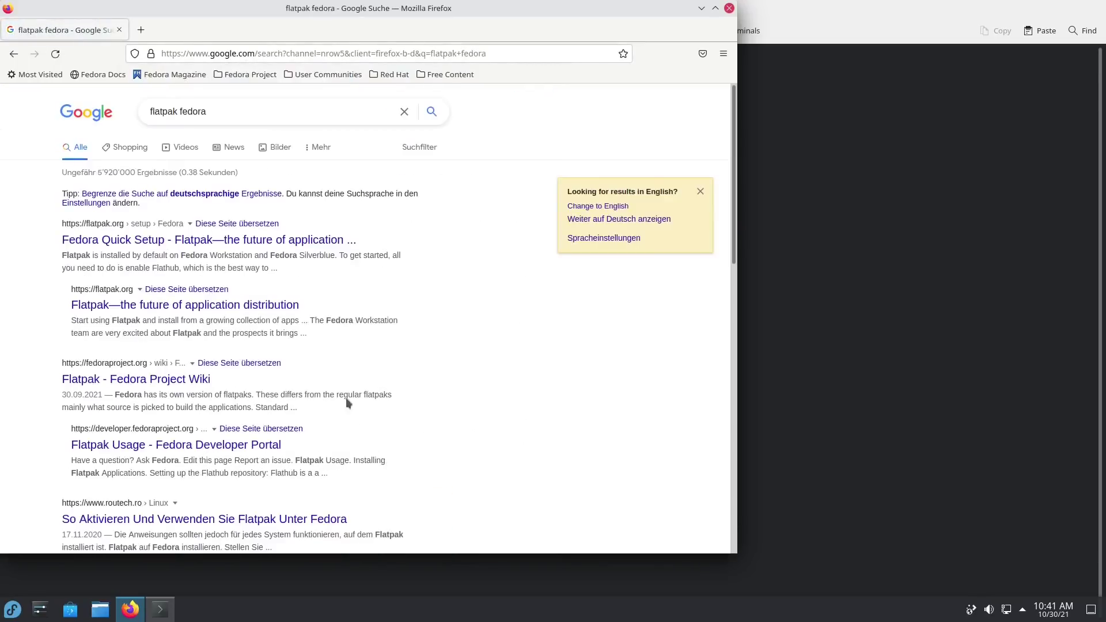
left_click(194, 247)
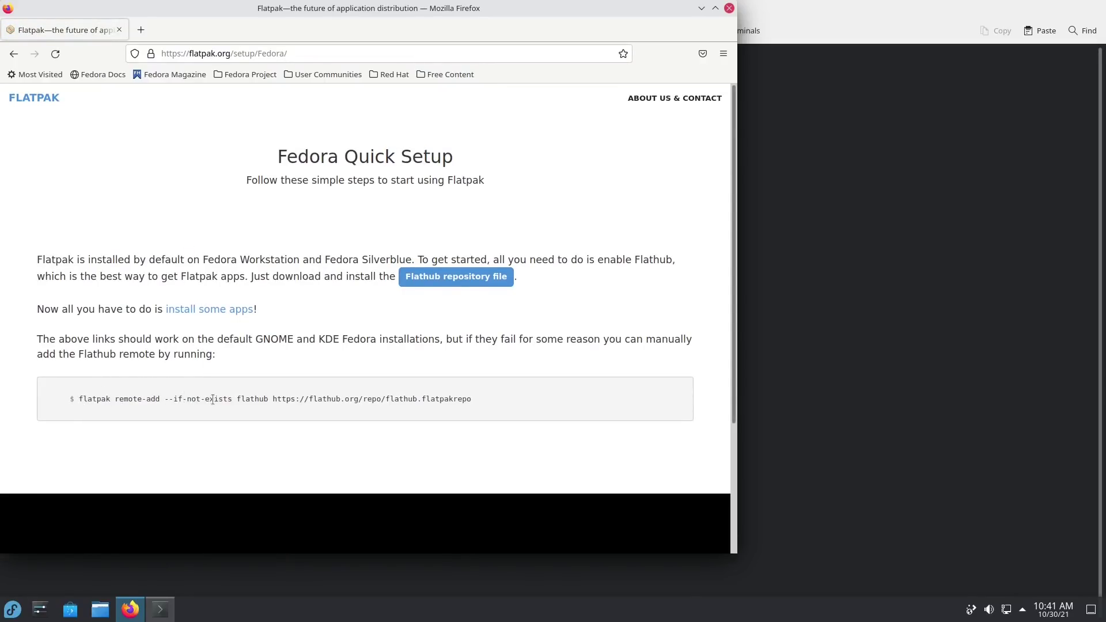
triple_click(111, 400)
key("ctrl+c")
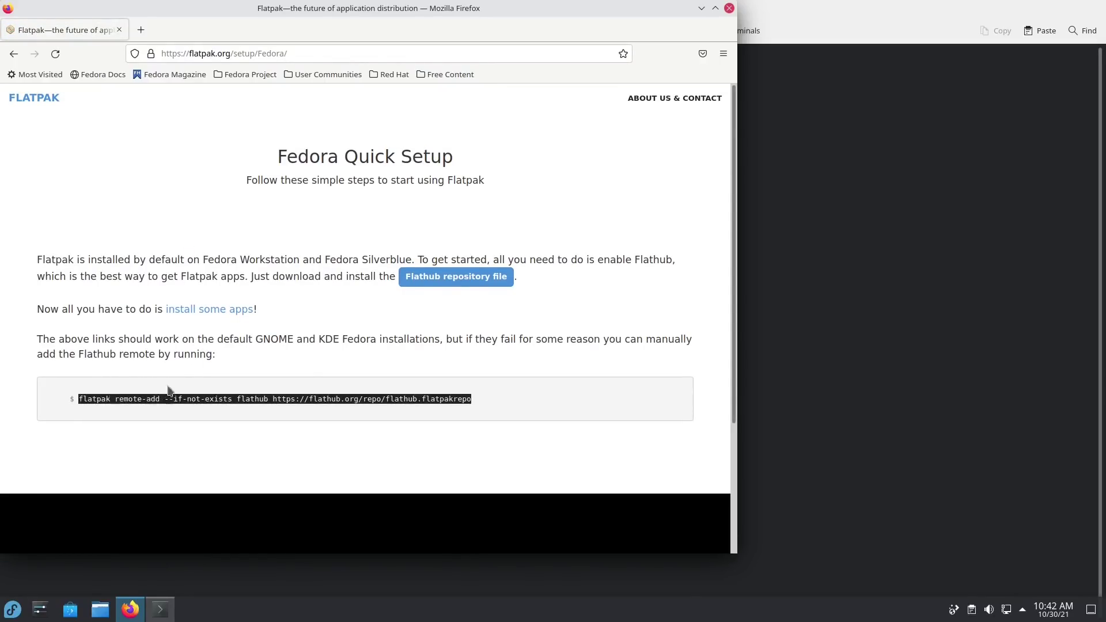
left_click(685, 260)
left_click(795, 219)
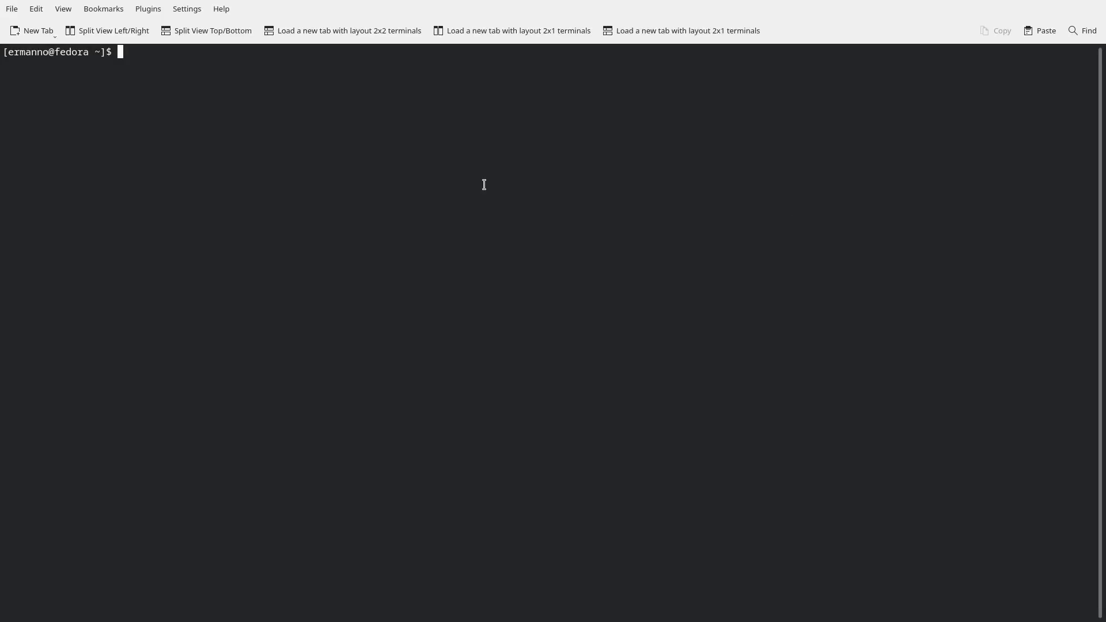
Paste and run the flatpak remote-add command, authorising with the account password to add Flathub
key("ctrl+shift+v")
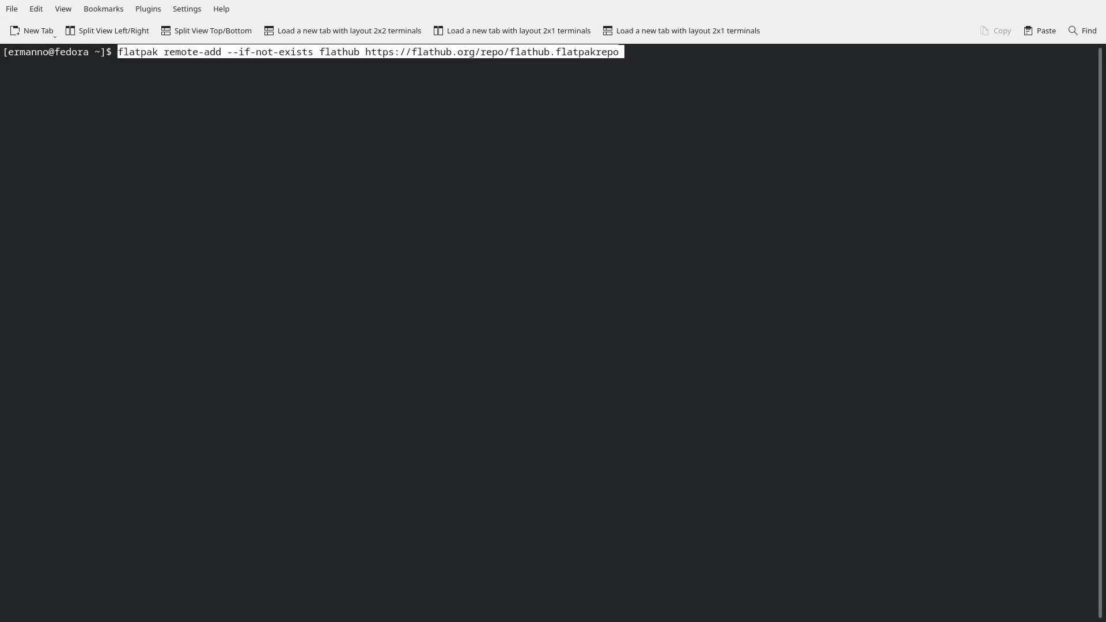
key("Return")
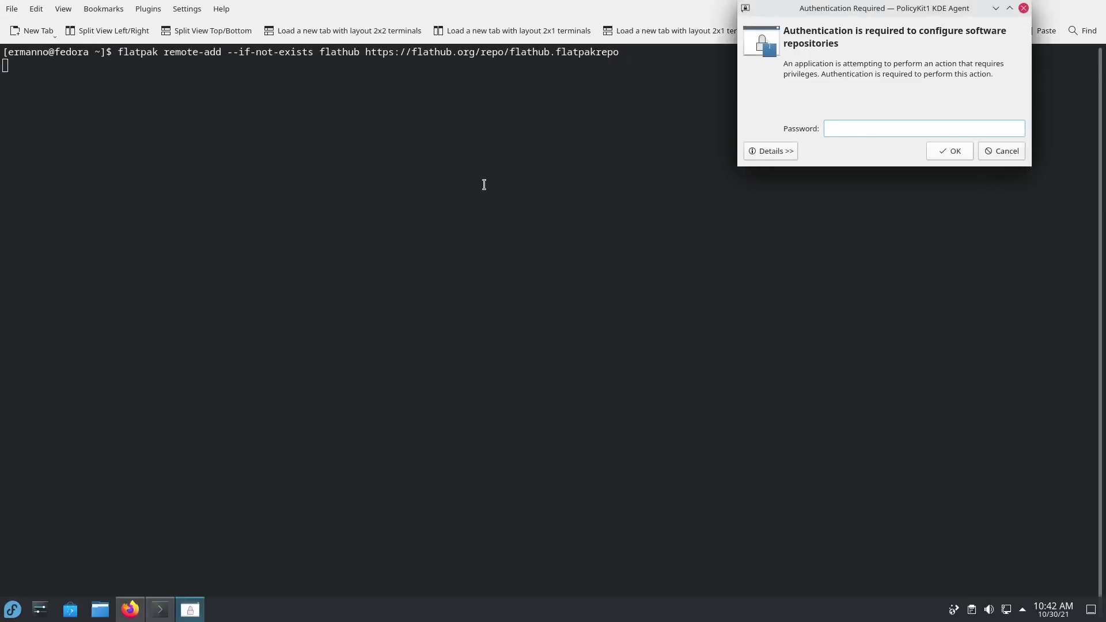
type("****")
key("BackSpace")
type("****")
key("Return")
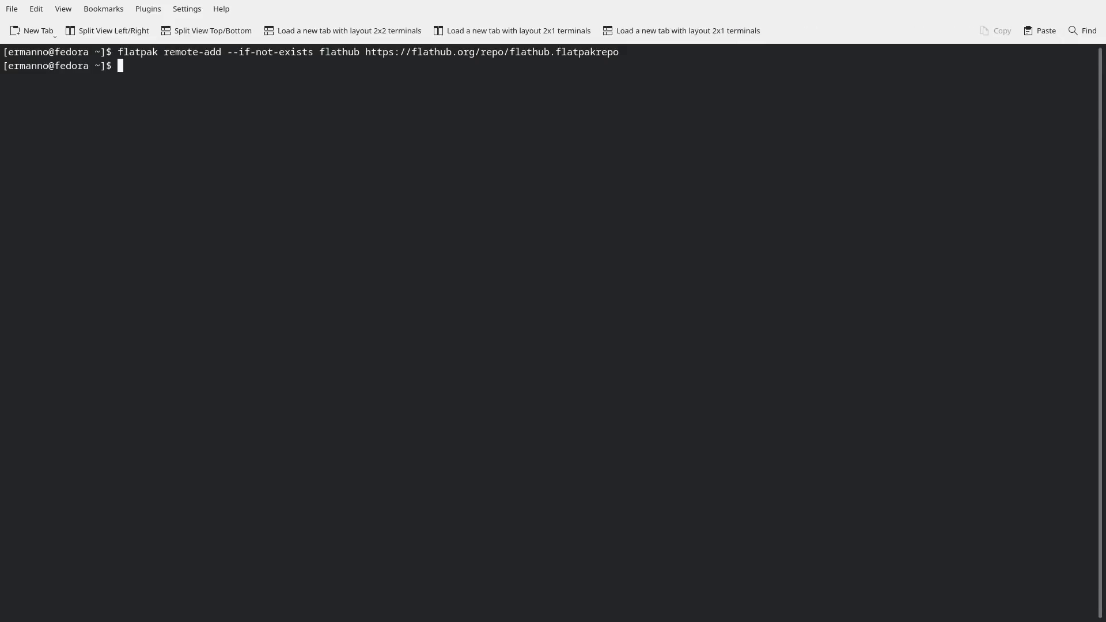
Install Kdenlive with 'flatpak install kdenlive', accepting every prompt, then clear the screen
type("flatpak install kdenlive")
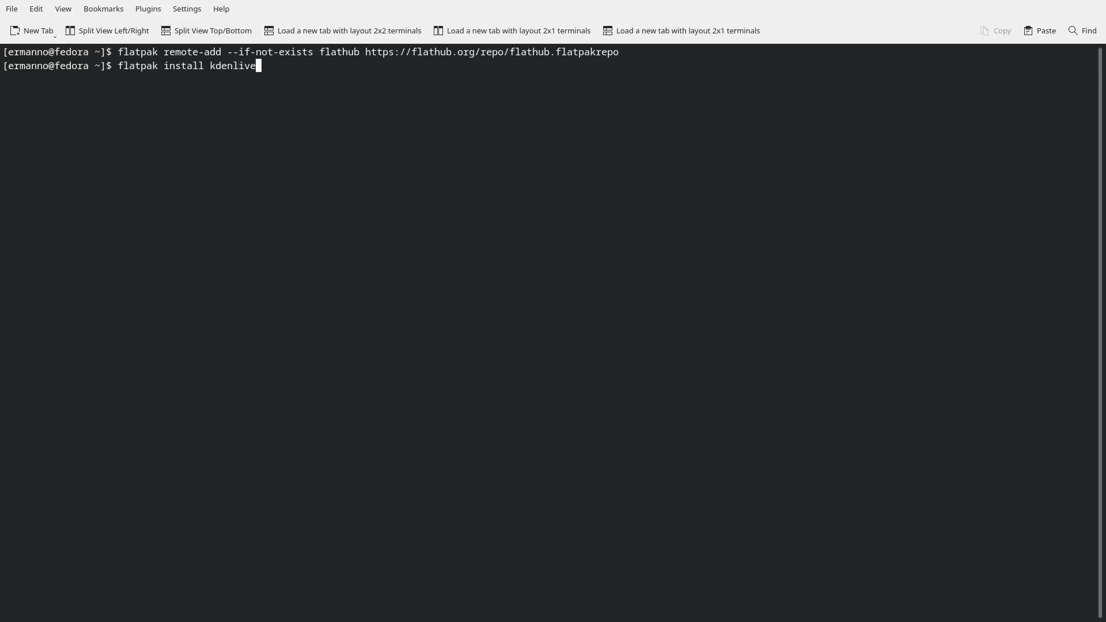
key("Return")
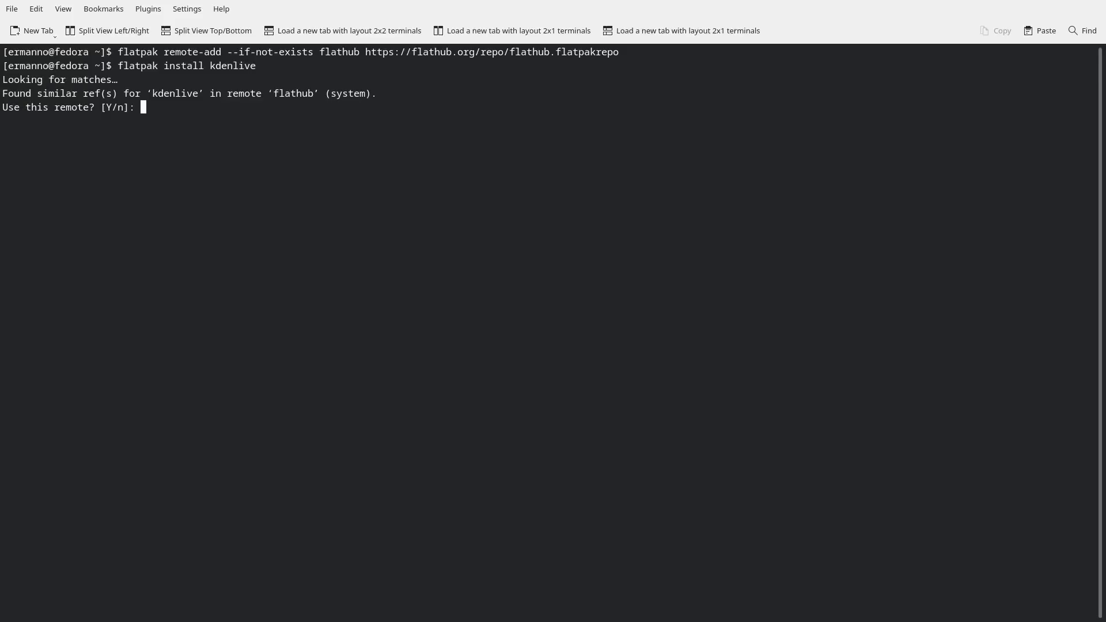
key("Return")
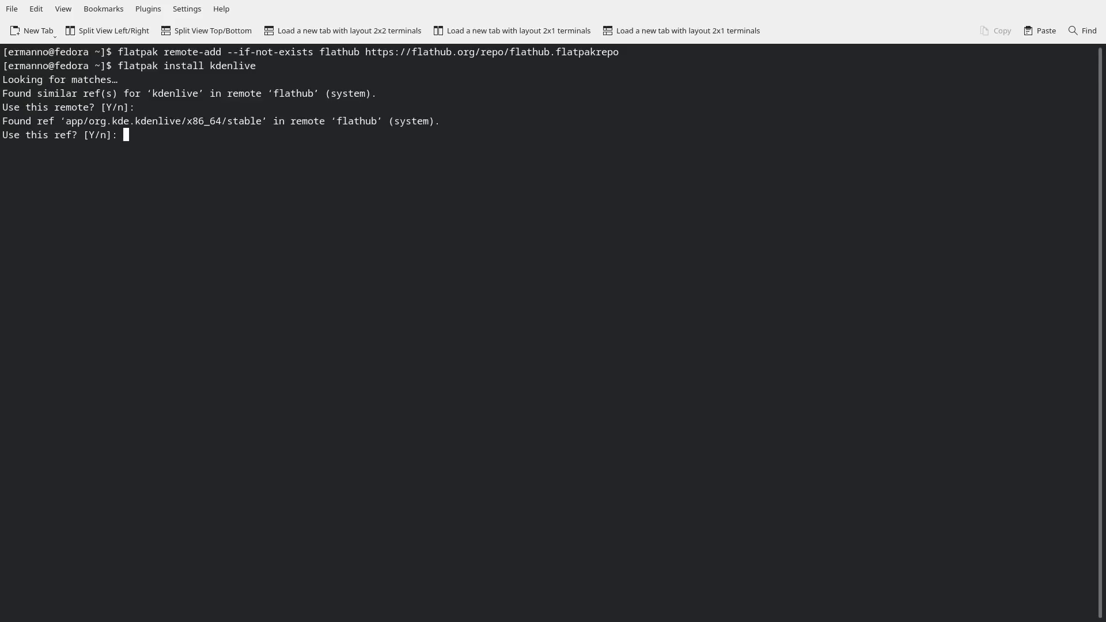
key("Return")
key("Return")
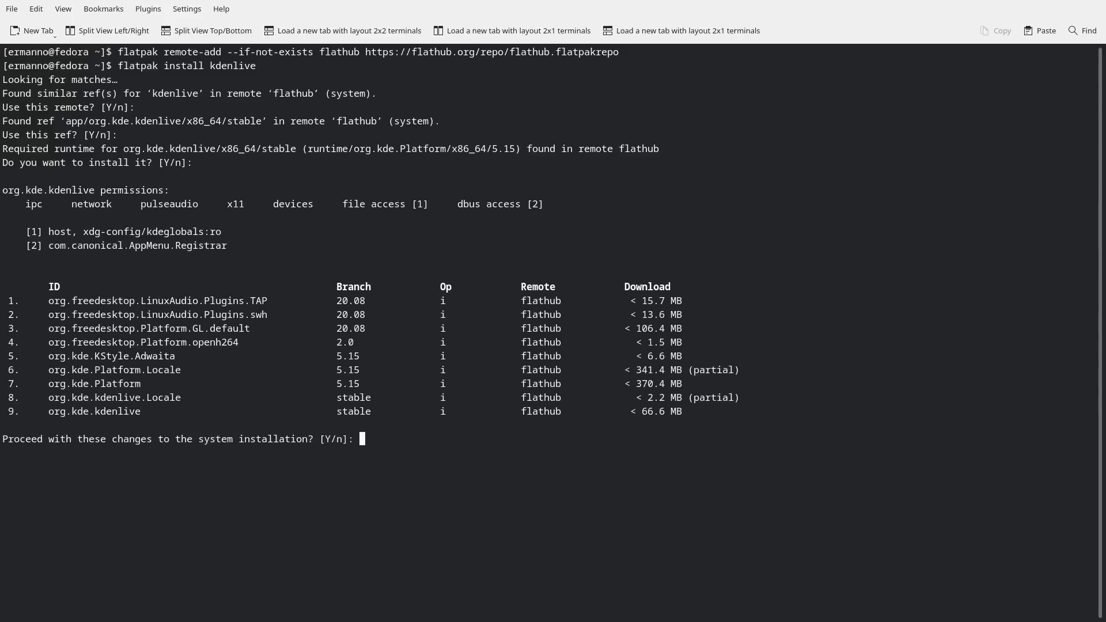
key("Return")
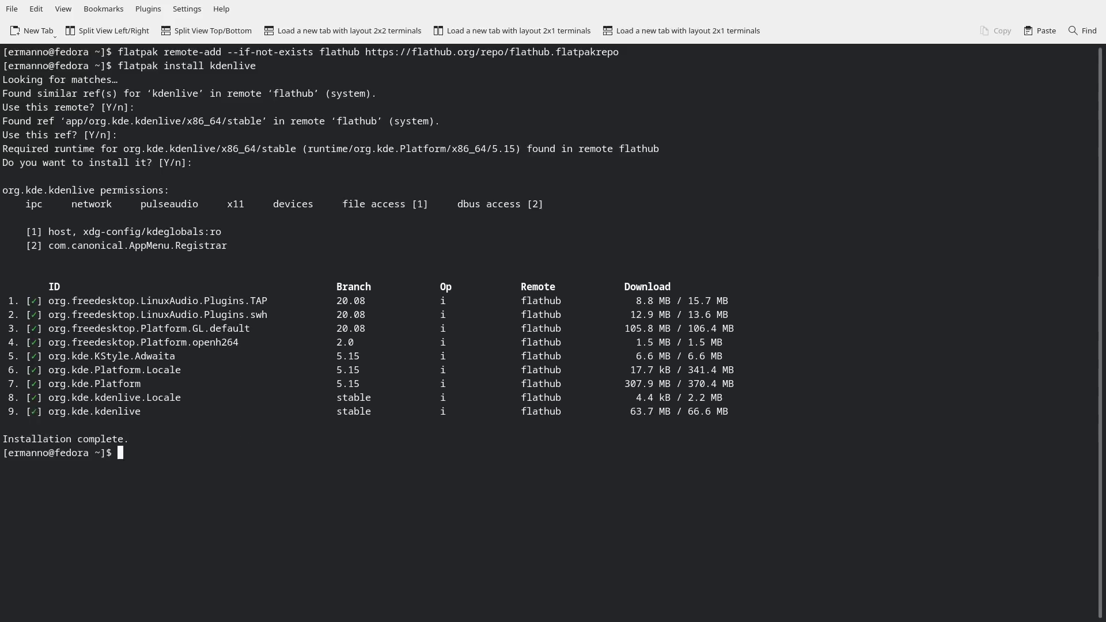
key("ctrl+l")
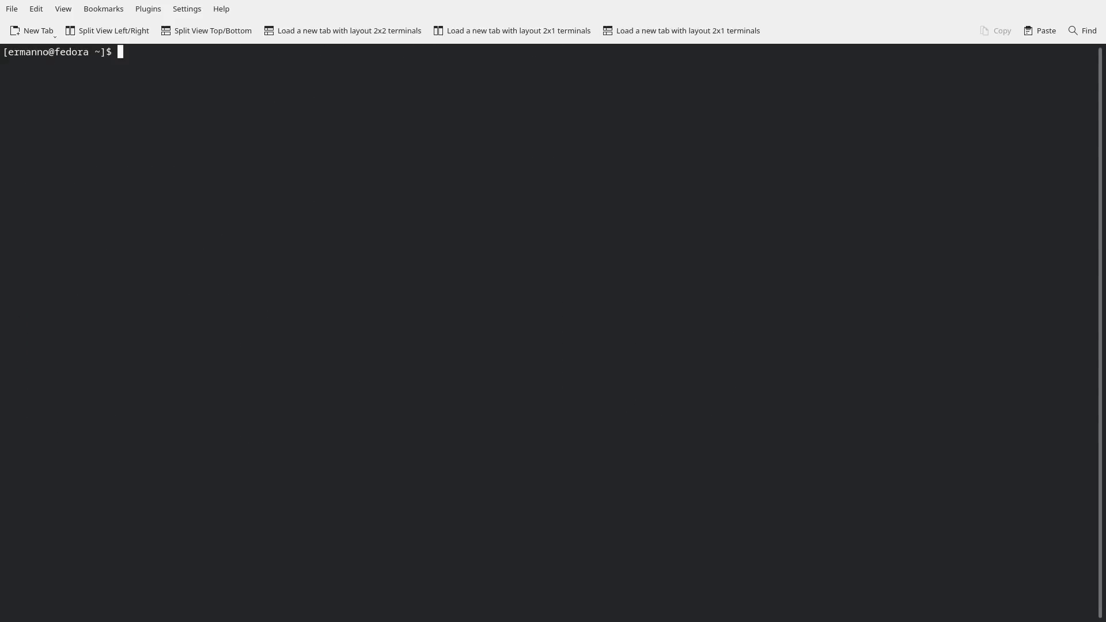
key("super")
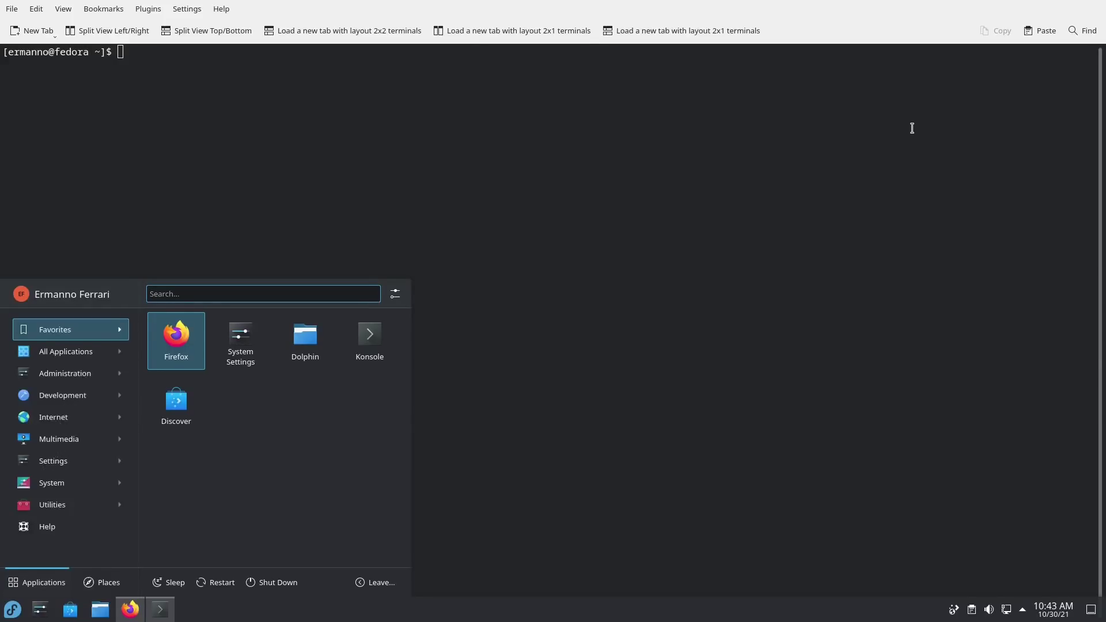
type("kde")
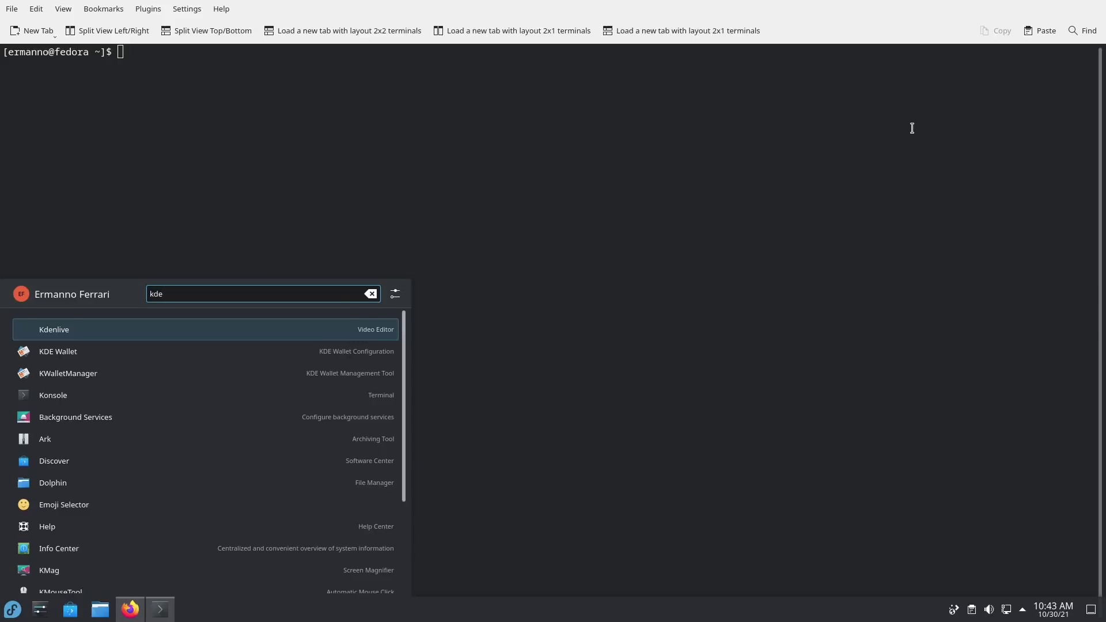
key("Escape")
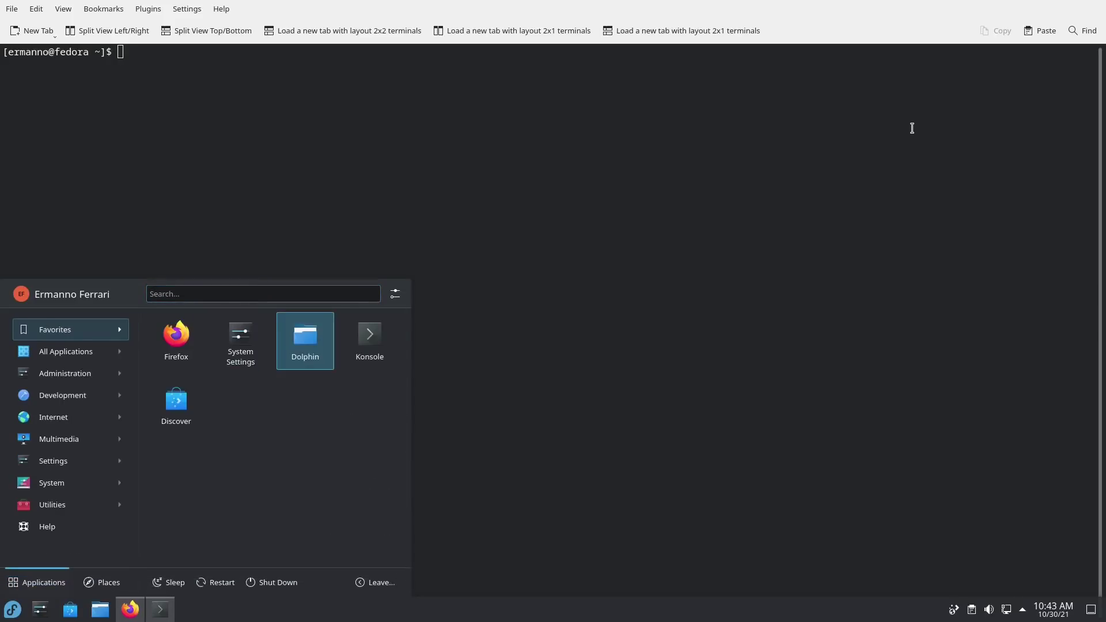
key("Escape")
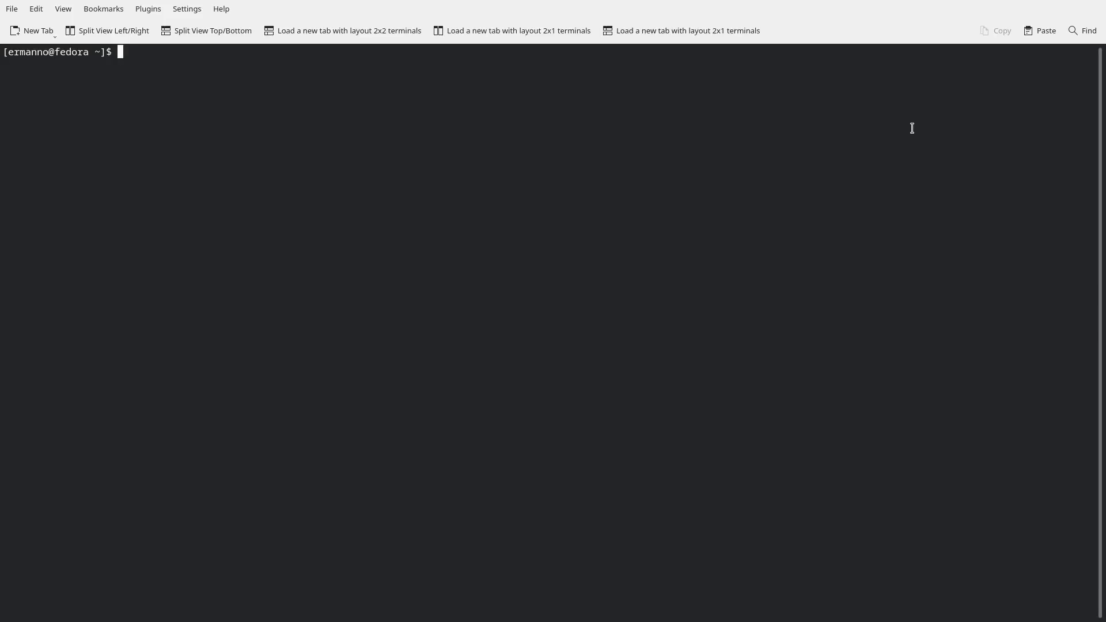
key("ctrl+l")
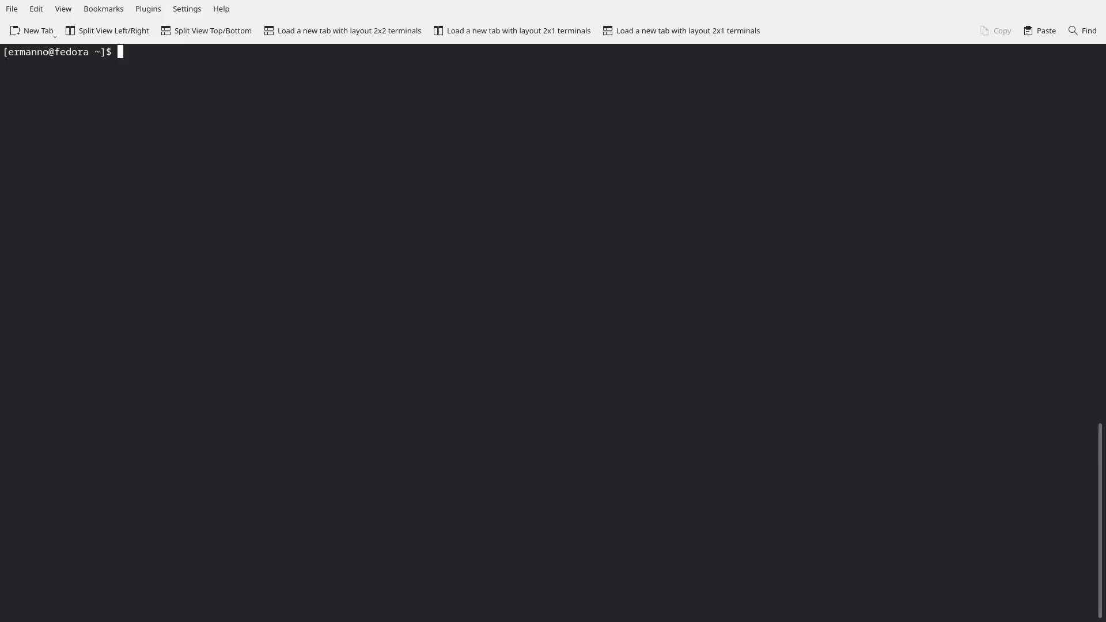
Run 'rpm-ostree install vim' to stage vim for next boot, then clear the terminal
type("rpm-ostree install vim")
key("Return")
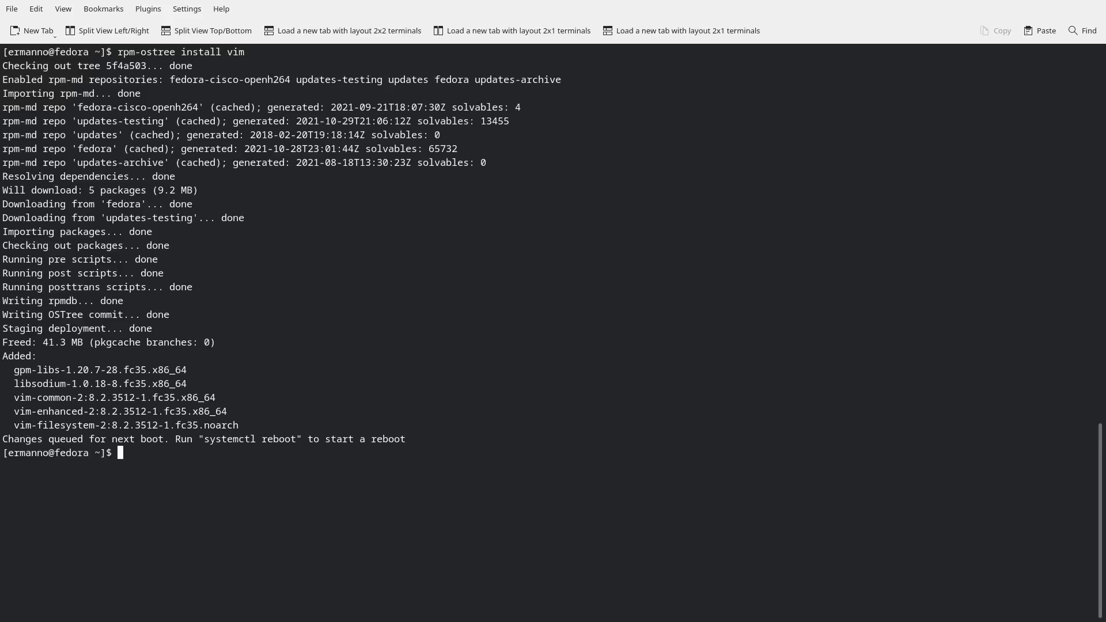
key("ctrl+l")
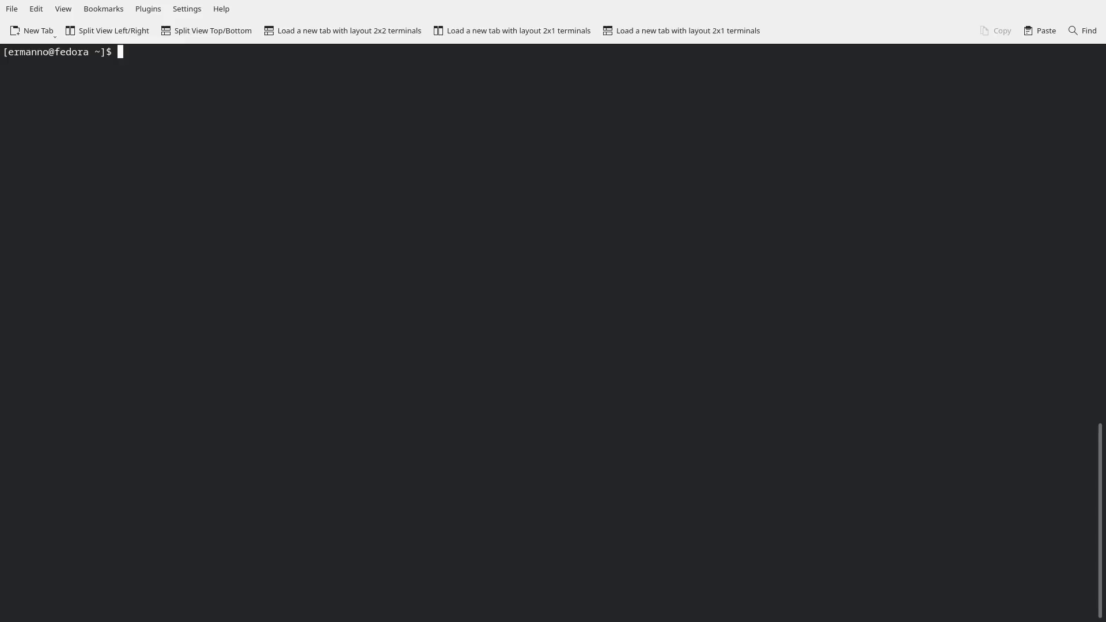
Create the 'dnf' toolbox, downloading the fedora-toolbox:35 image, and enter it
type("toolbox create dnf")
key("Return")
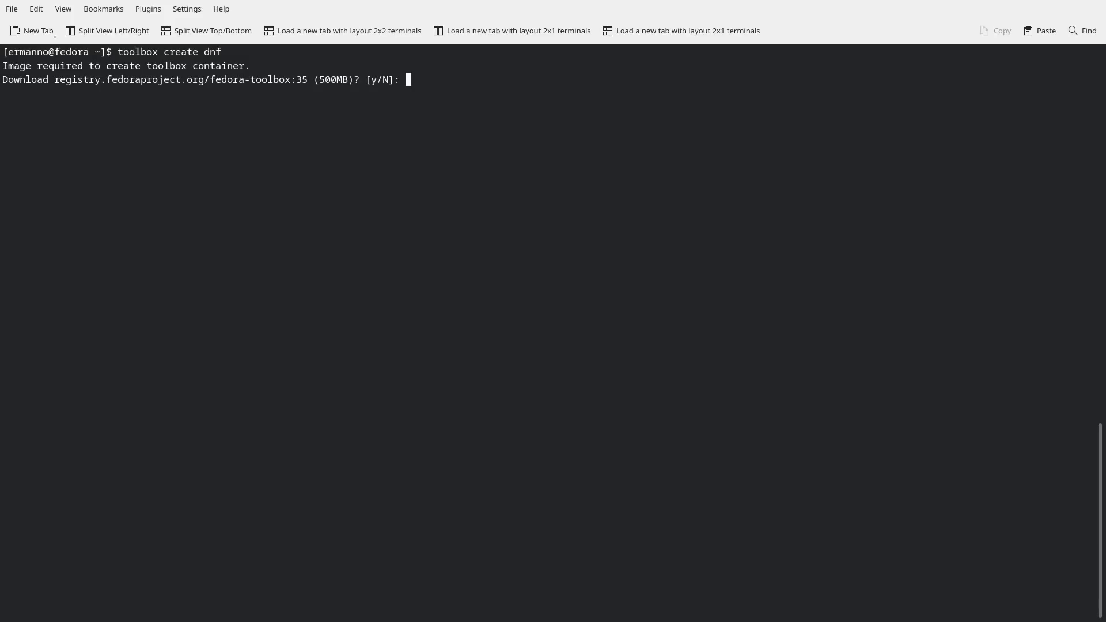
type("y")
key("Return")
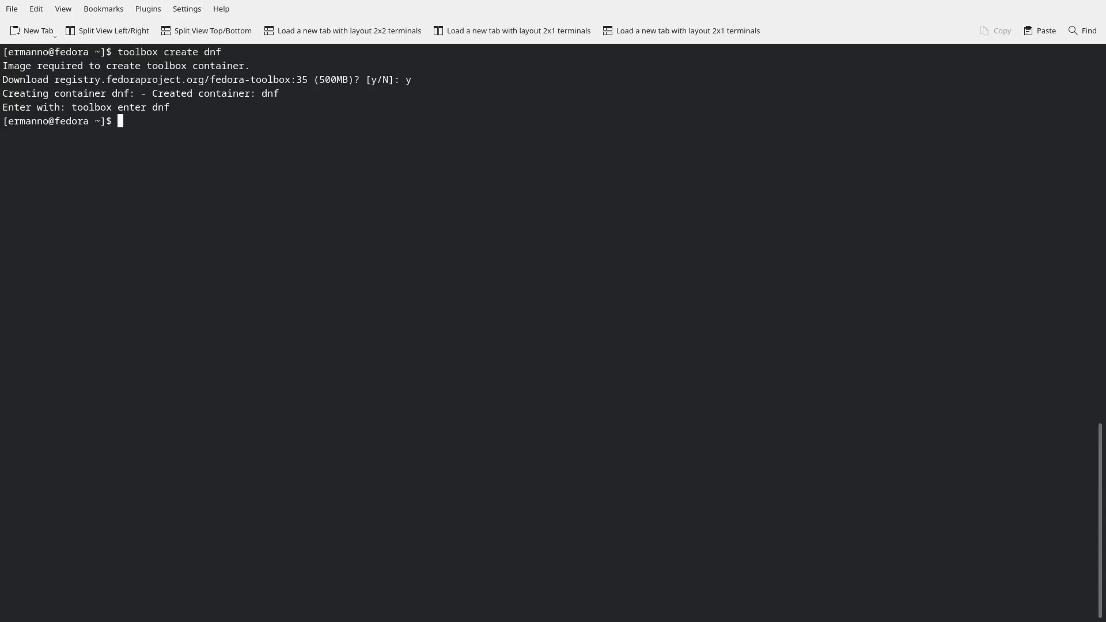
type("toolbox enter dnf")
key("Return")
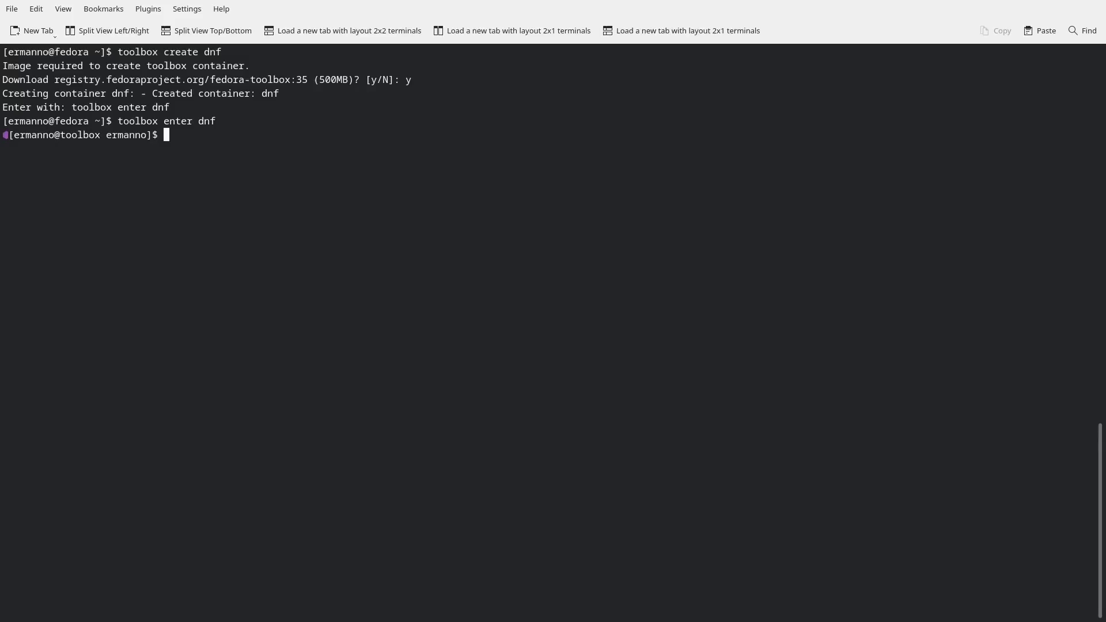
Inside the dnf toolbox, run 'sudo dnf install vim' and confirm the five packages
type("cd")
key("Return")
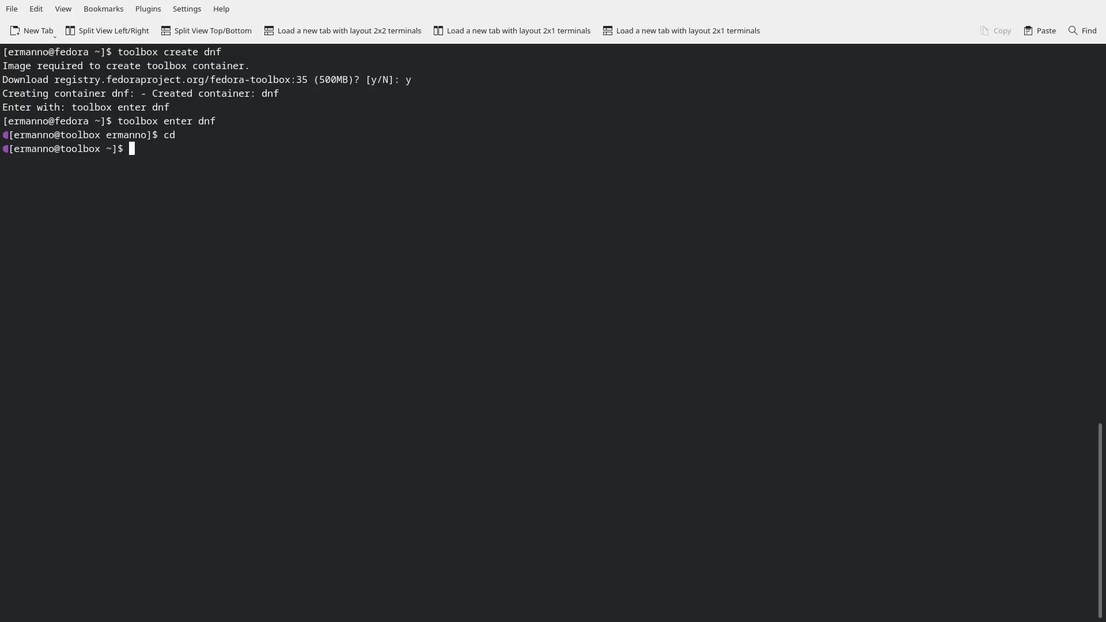
key("ctrl+l")
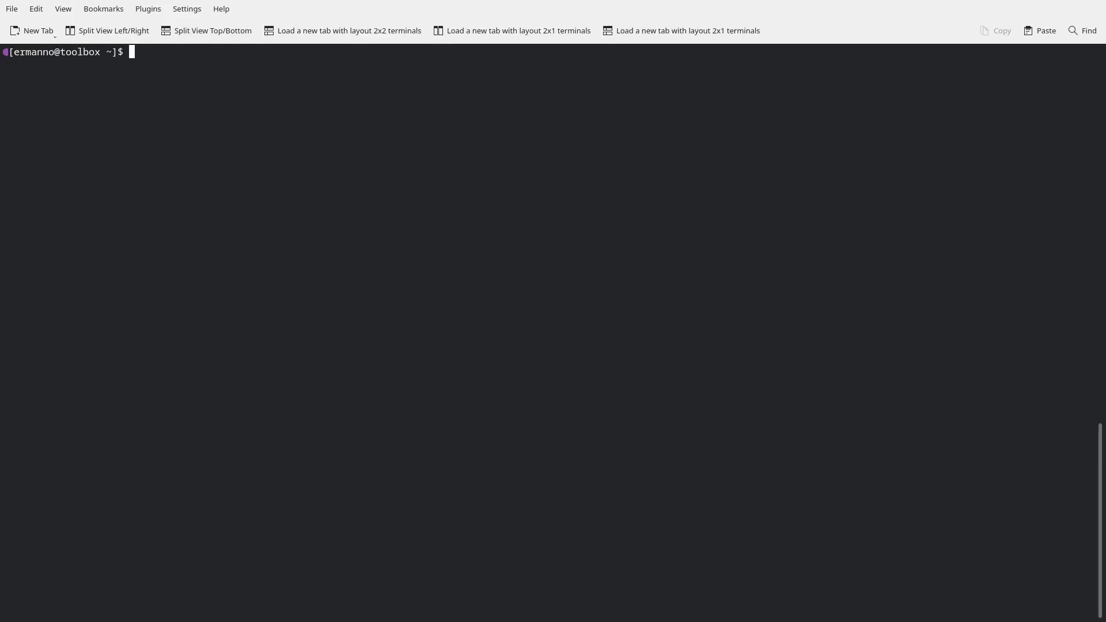
type("sudo dnf install ")
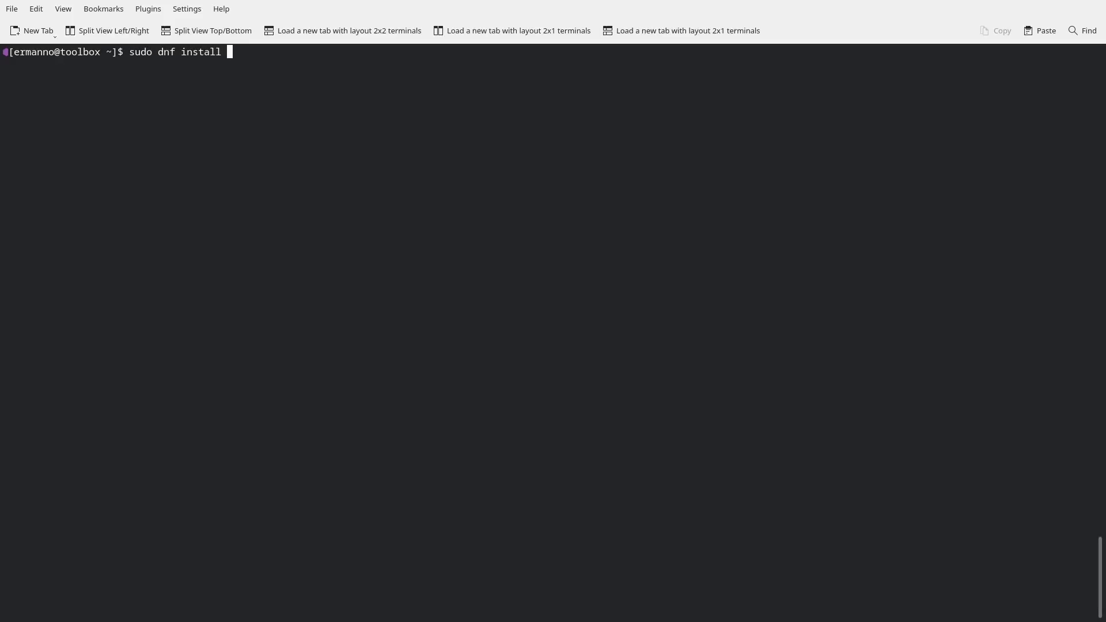
type("vim")
key("Return")
type("y")
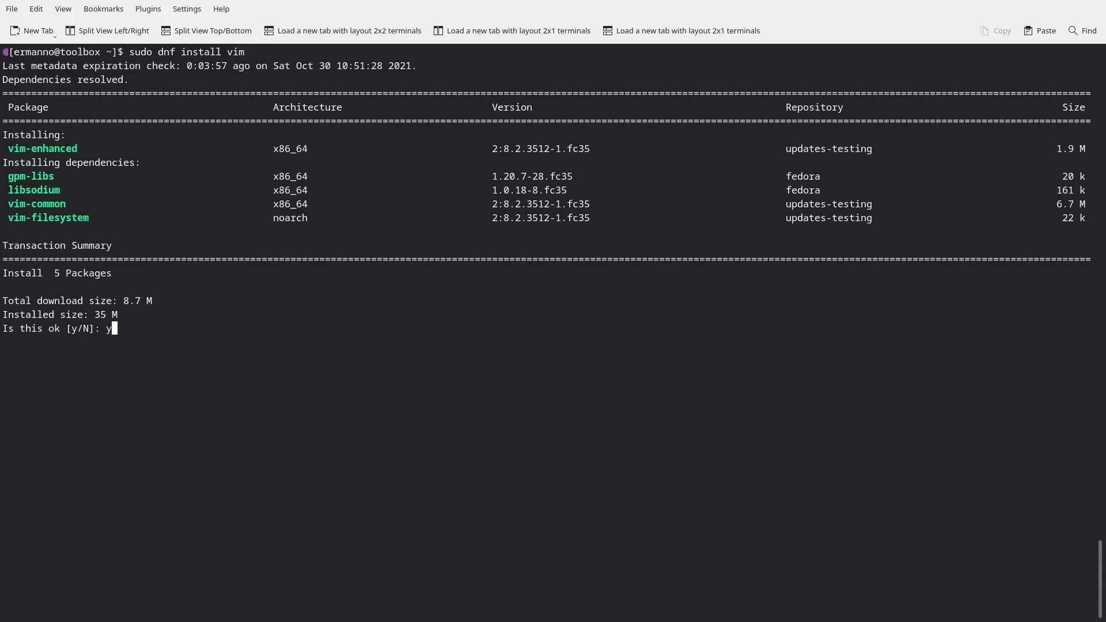
key("Return")
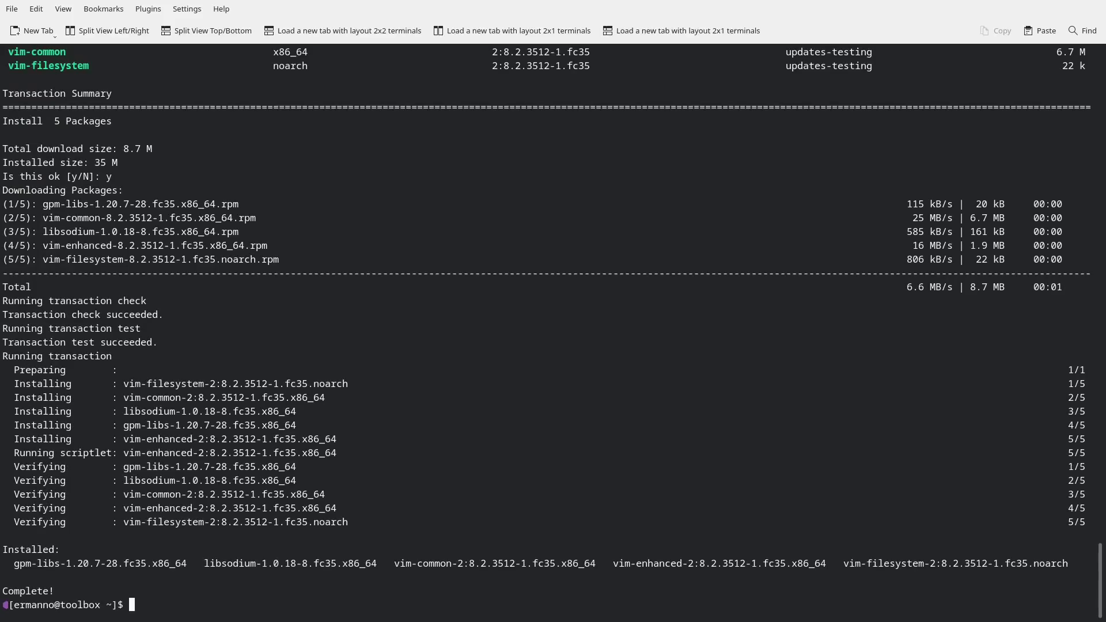
key("ctrl+l")
Open .bashrc in the toolbox's vim, quit with :q, and exit to the host with Ctrl+D
type("vim")
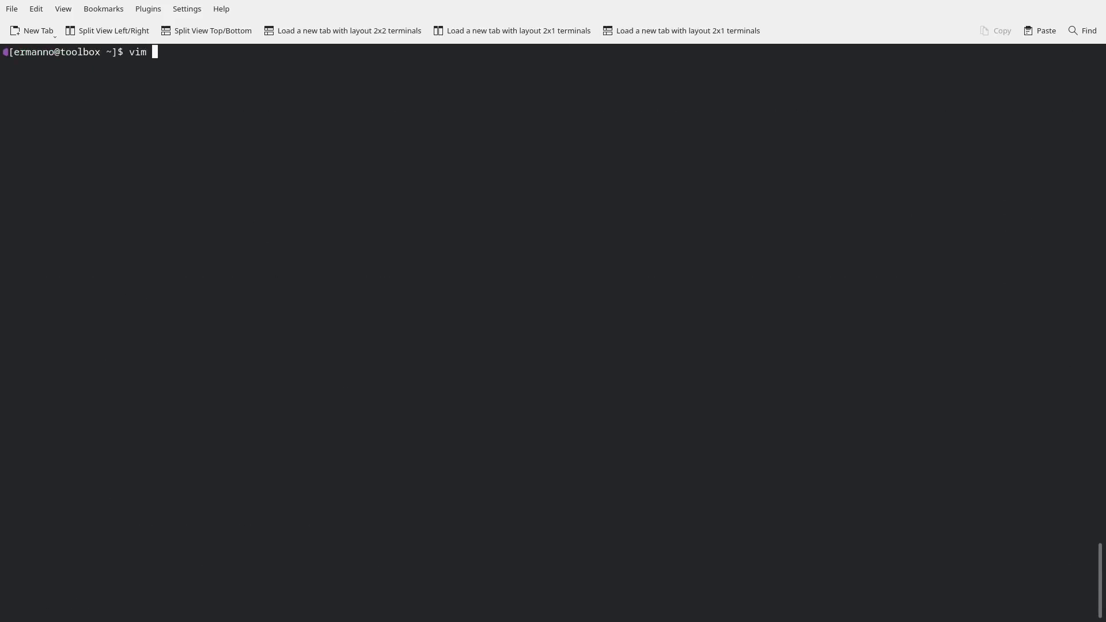
key("Tab")
key("Tab")
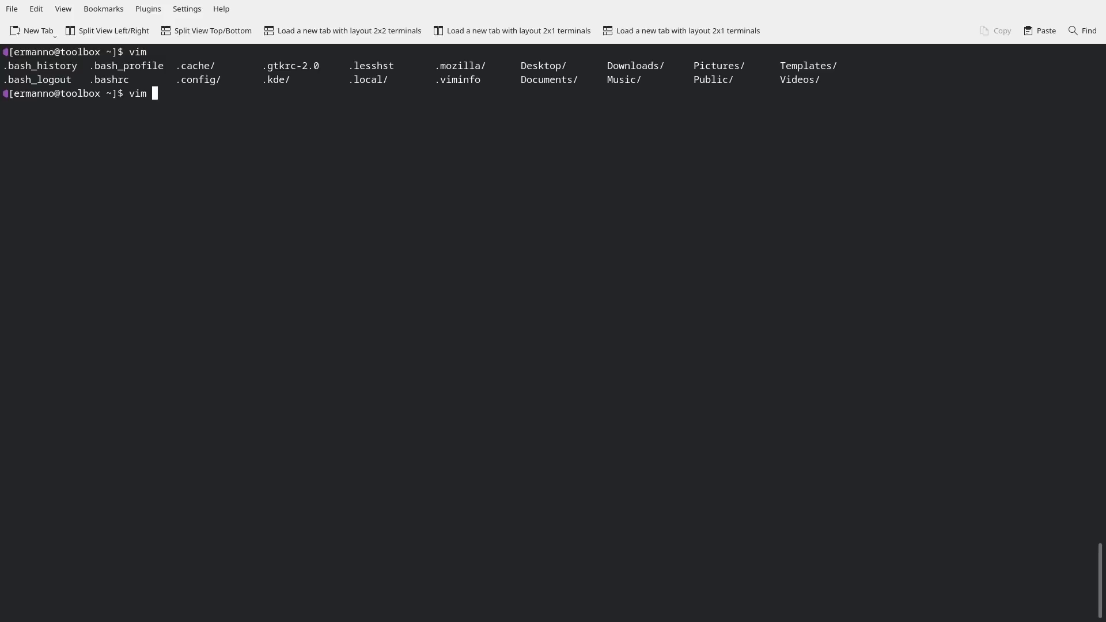
type(".bashrc")
key("Return")
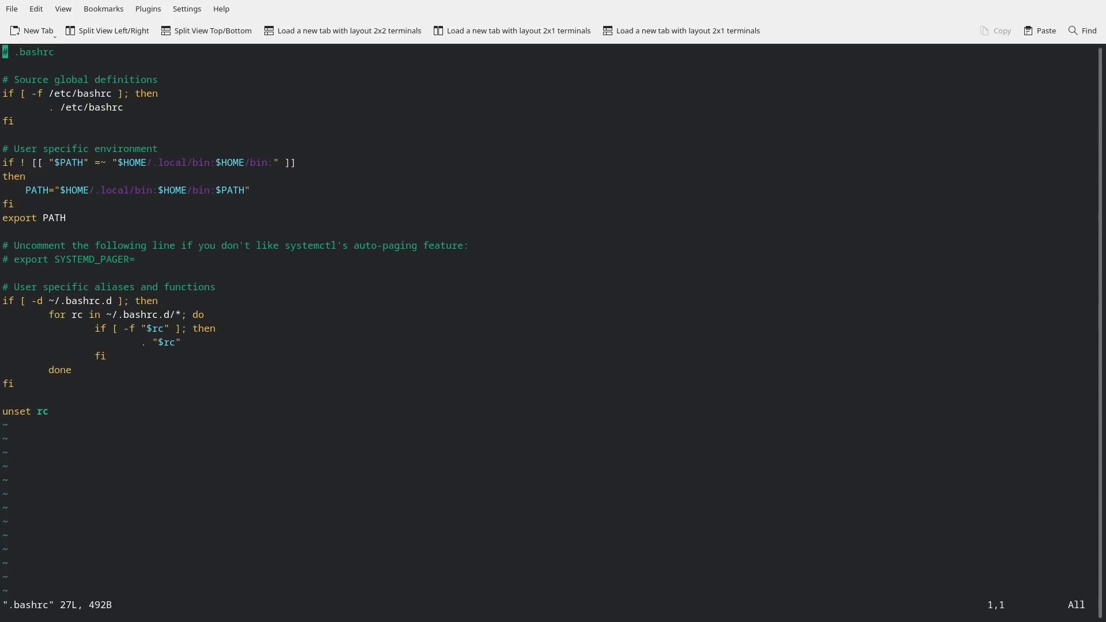
type(":q")
key("Return")
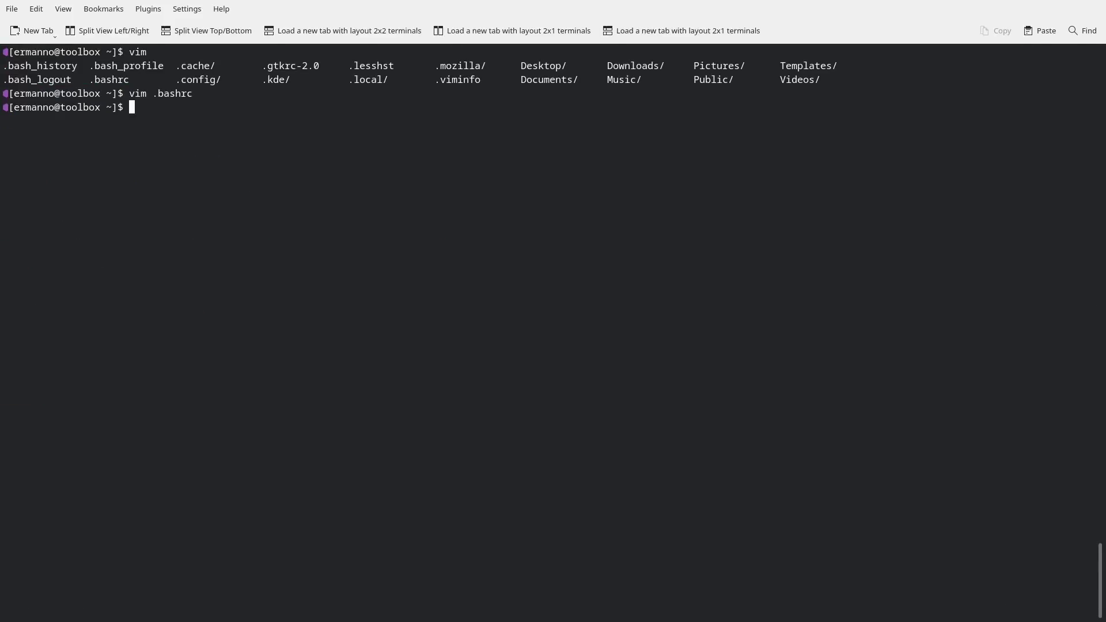
key("ctrl+d")
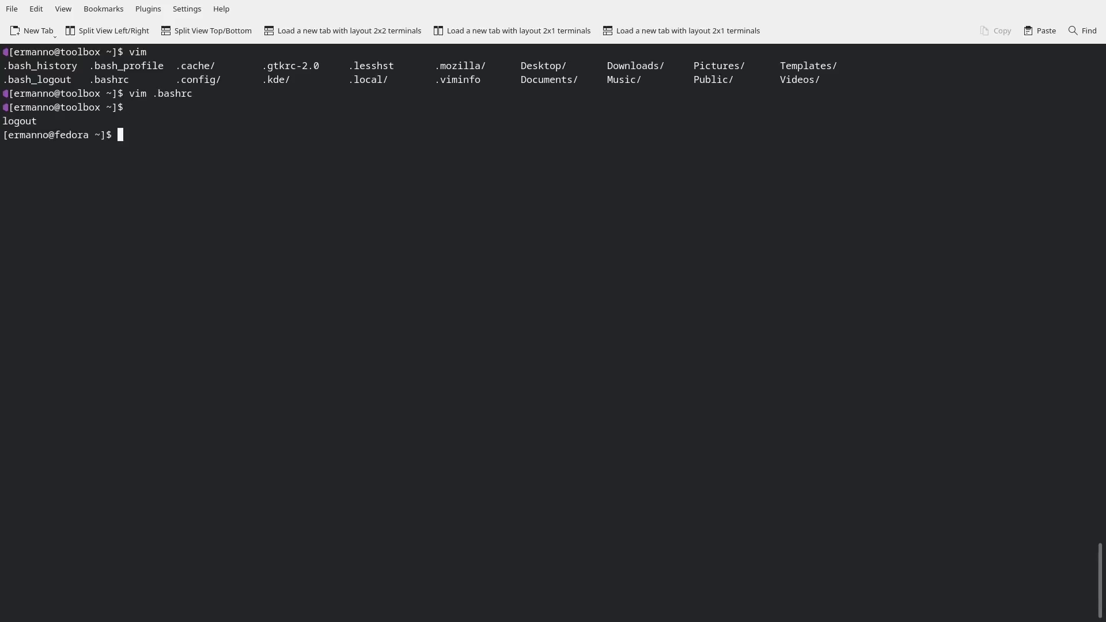
Try 'vim .bashrc' on the host (command not found), then run 'toolbox list'
type("vim .bashrc")
key("Return")
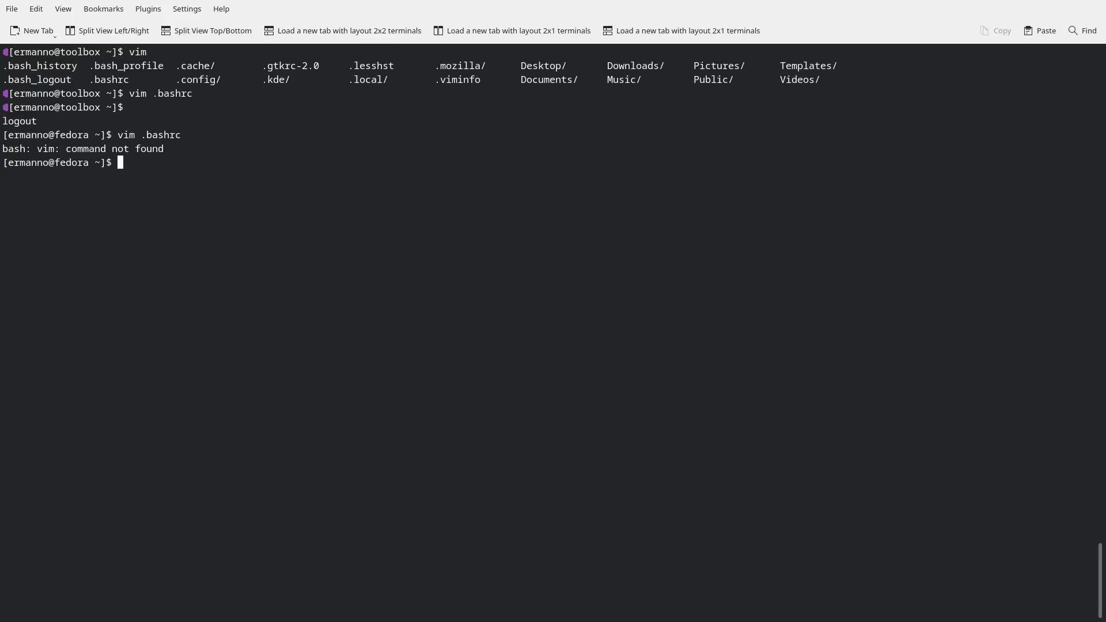
type("toolbox list")
key("Return")
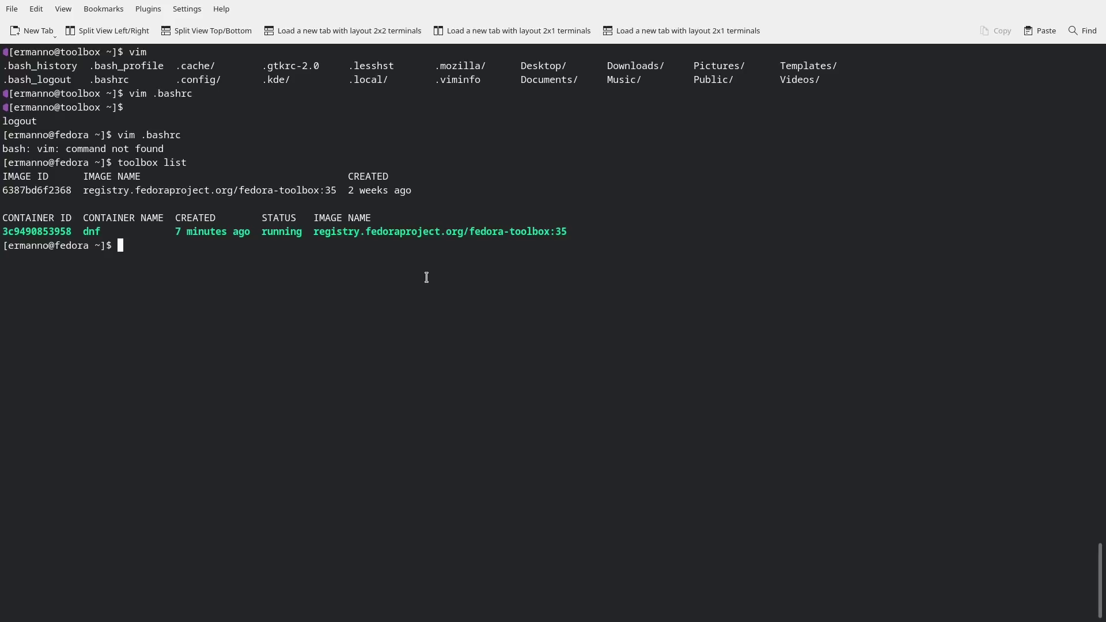
Force-remove the dnf container with 'toolbox rm -f dnf' and list toolboxes again
type("toolbox rm -f dnf")
key("Return")
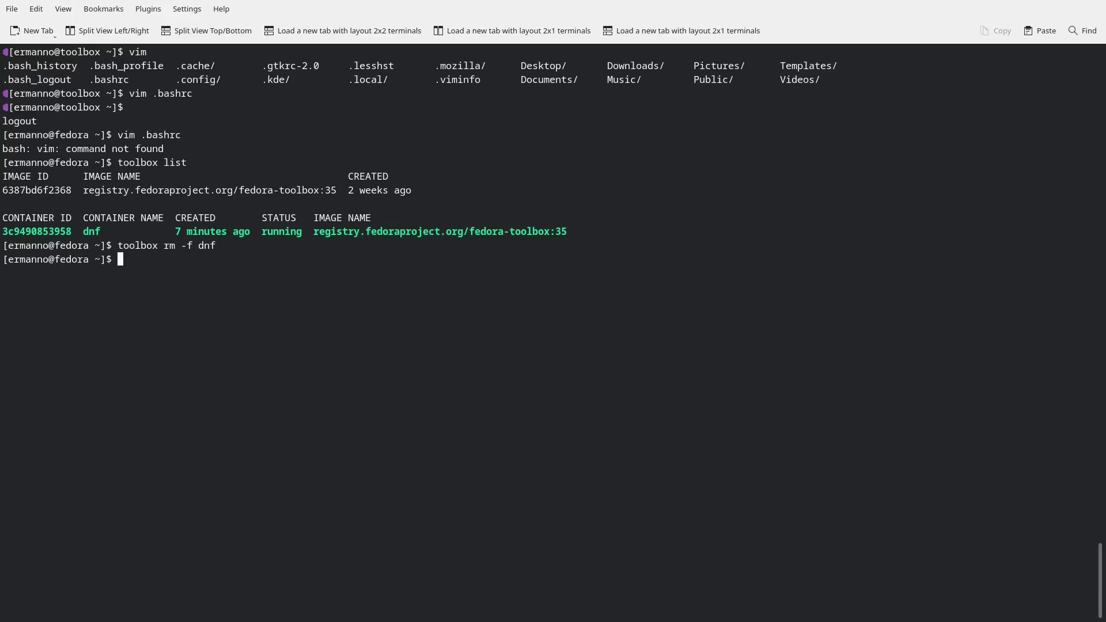
type("toolbox list")
key("Return")
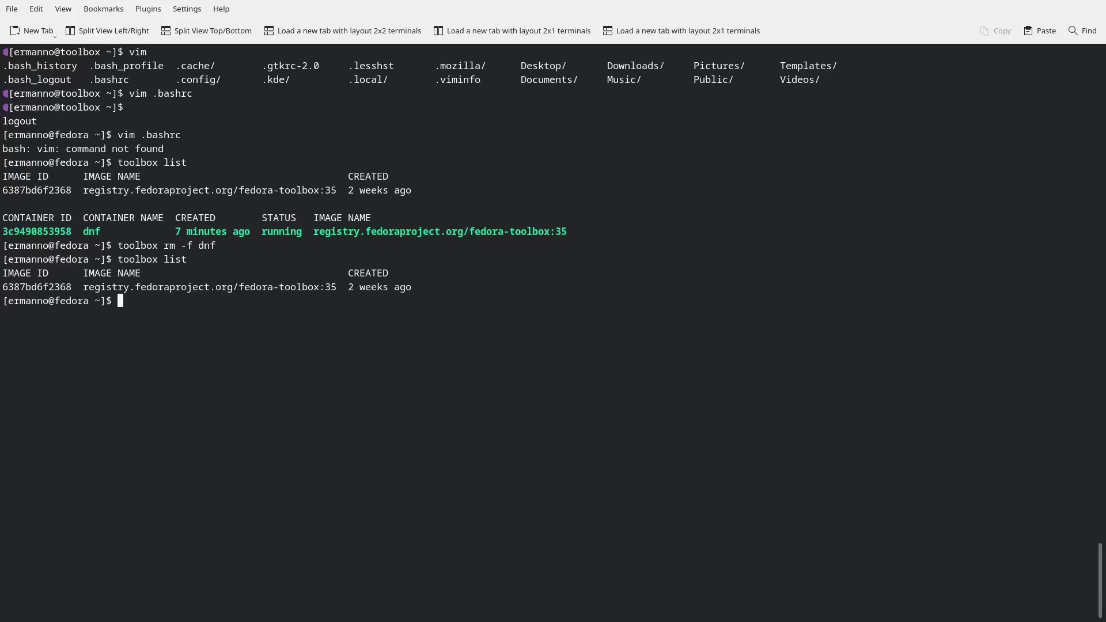
Remove the fedora-toolbox:35 image, verify nothing remains, and run 'toolbox create dev'
type("toolbox rmi re")
key("Tab")
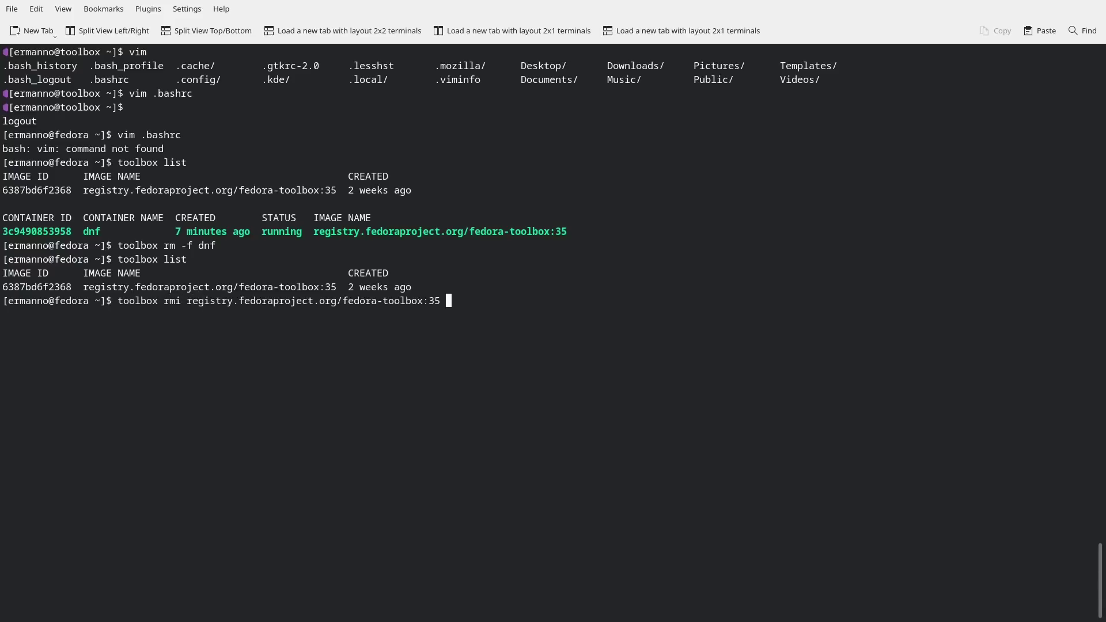
key("Return")
type("toolbox ")
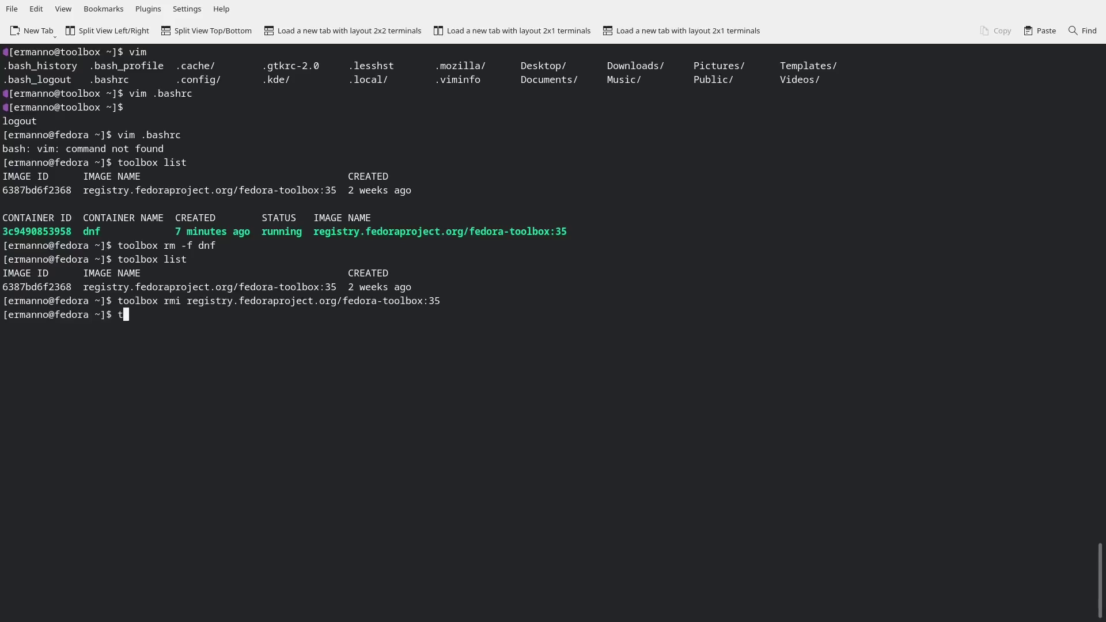
type("list")
key("Return")
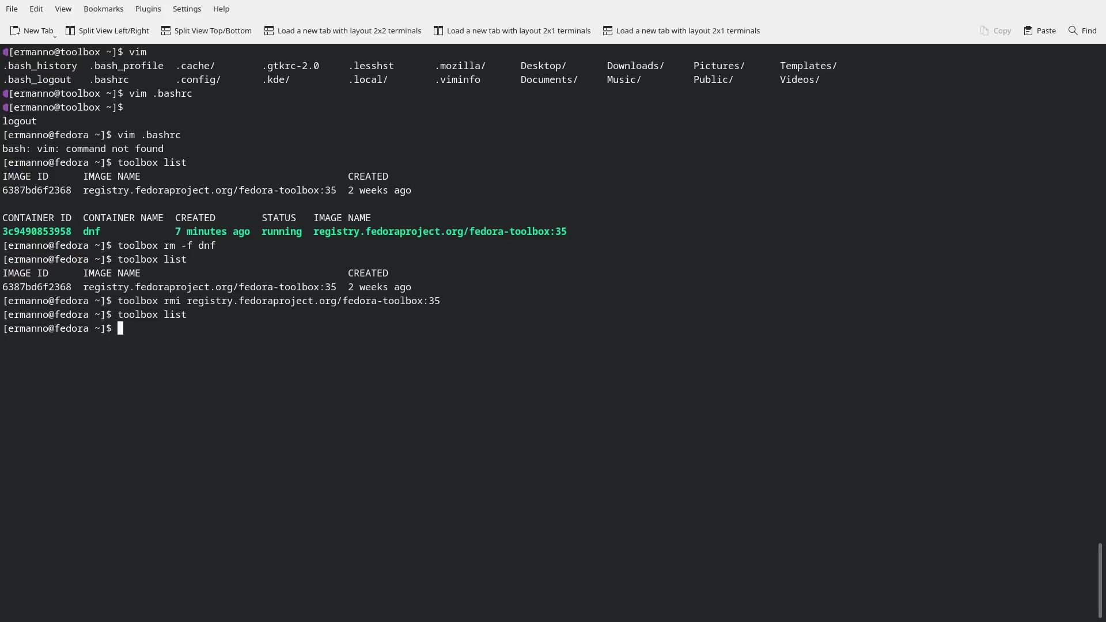
type("toolbox create dev")
key("Return")
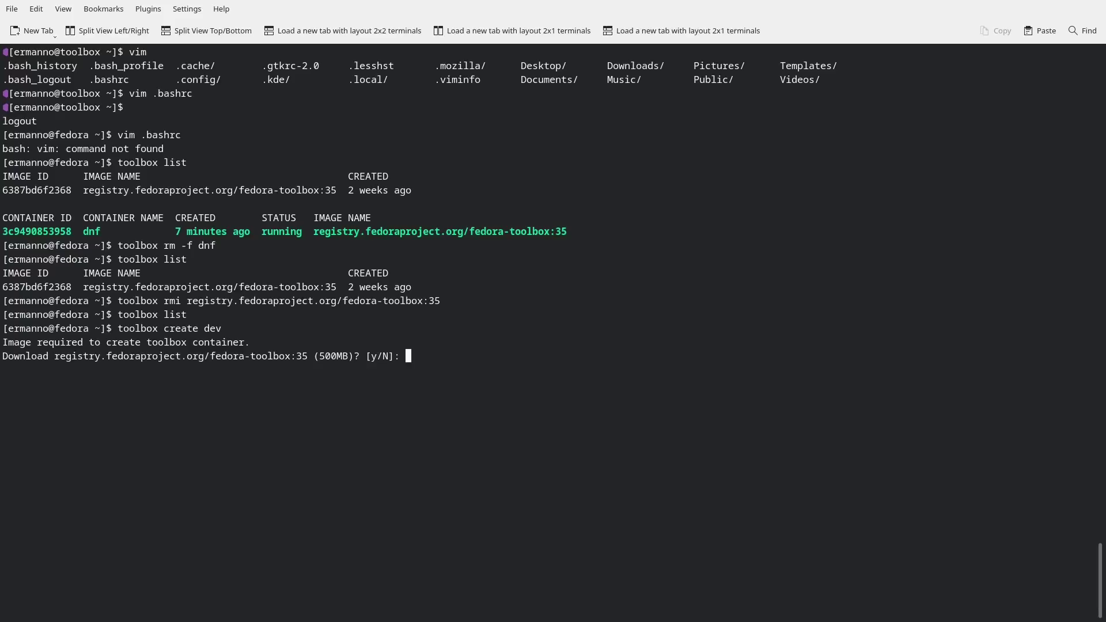
Answer 'n' to cancel the 500MB image download for dev, then clear the screen
type("n")
key("Return")
key("ctrl+l")
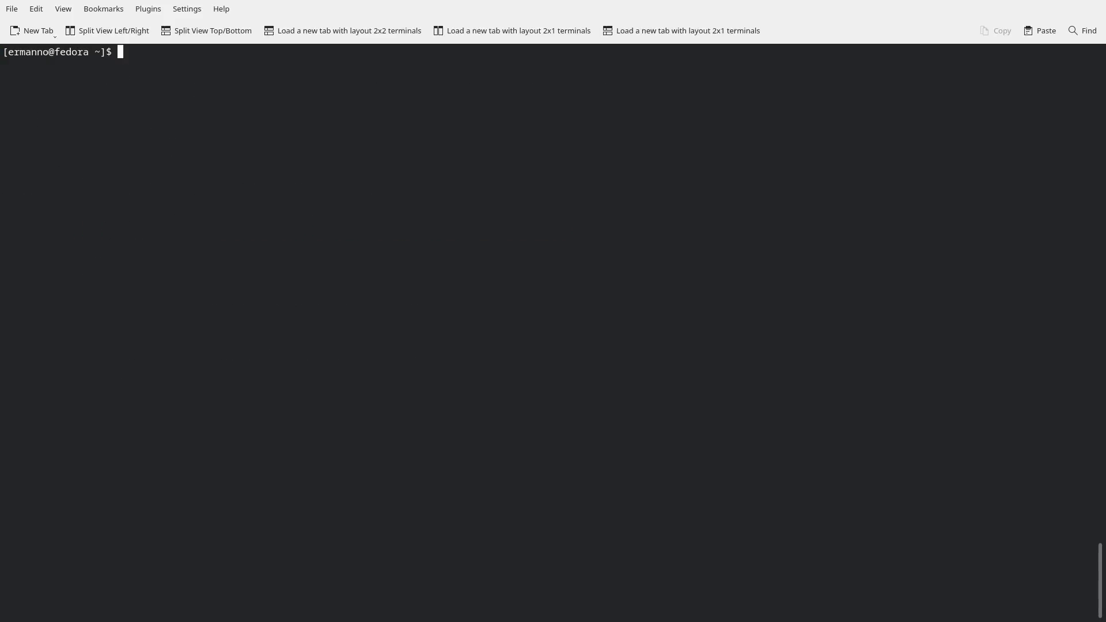